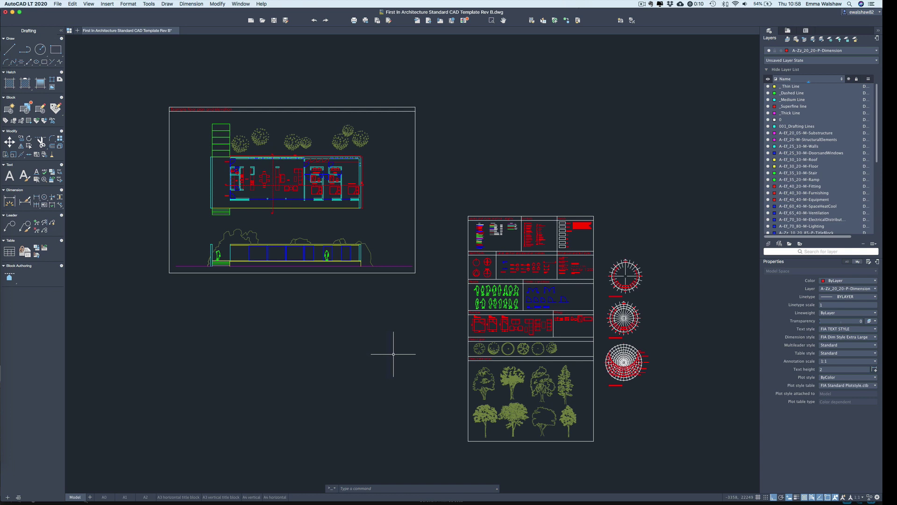
Zoom the view in until the example floor plan and elevation fill the drawing area.
{"action": "scroll", "coordinate": [812, 154], "scroll_direction": "down", "scroll_amount": 3}
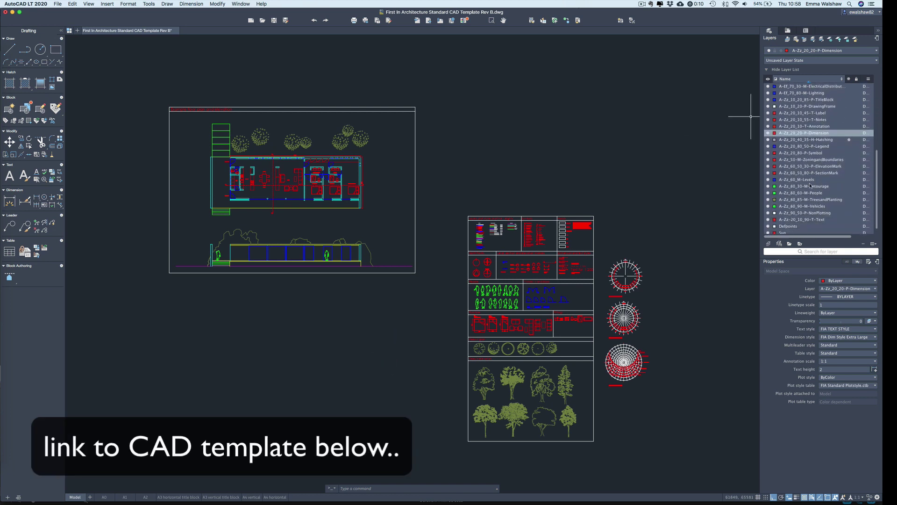
{"action": "scroll", "coordinate": [811, 187], "scroll_direction": "up", "scroll_amount": 3}
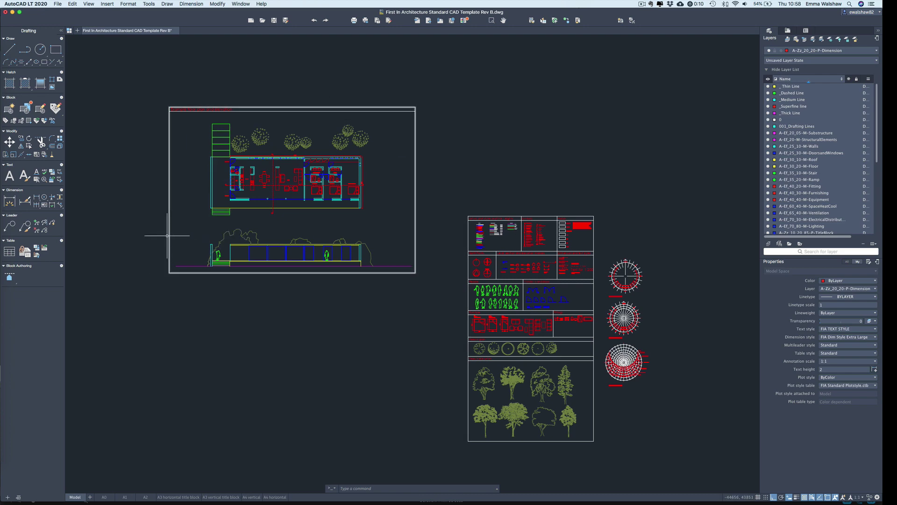
{"action": "scroll", "coordinate": [132, 226], "scroll_direction": "up", "scroll_amount": 2}
{"action": "scroll", "coordinate": [179, 199], "scroll_direction": "up", "scroll_amount": 5}
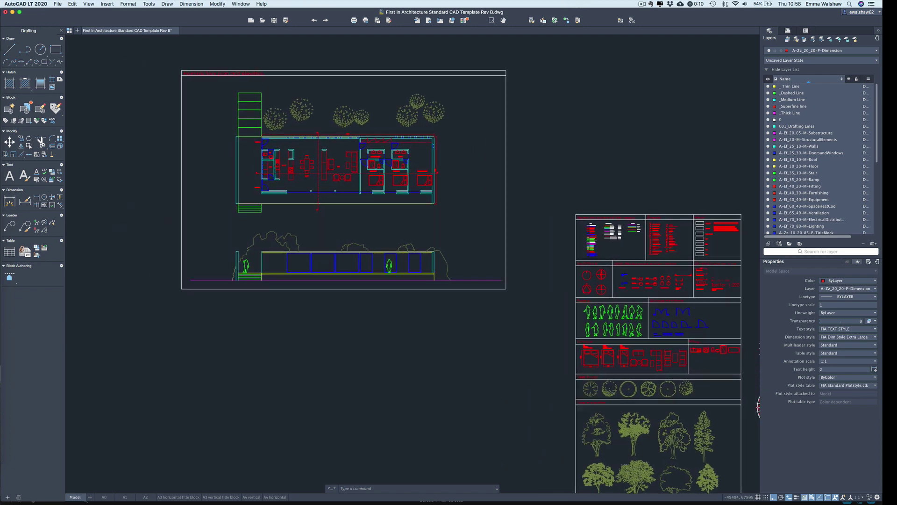
{"action": "scroll", "coordinate": [490, 56], "scroll_direction": "up", "scroll_amount": 1}
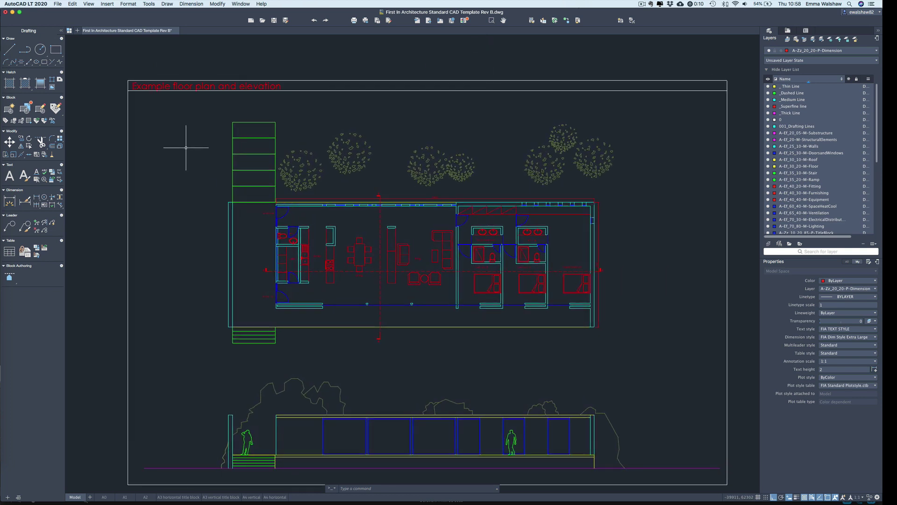
Start PLOT, dismiss the missing plotter warning, and select DWG to PDF as the printer.
{"action": "type", "text": "plot"}
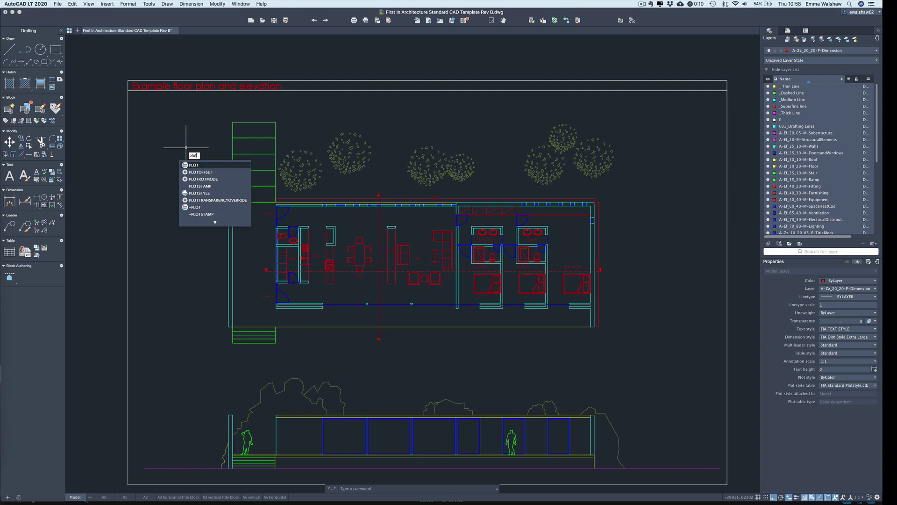
{"action": "key", "text": "Return"}
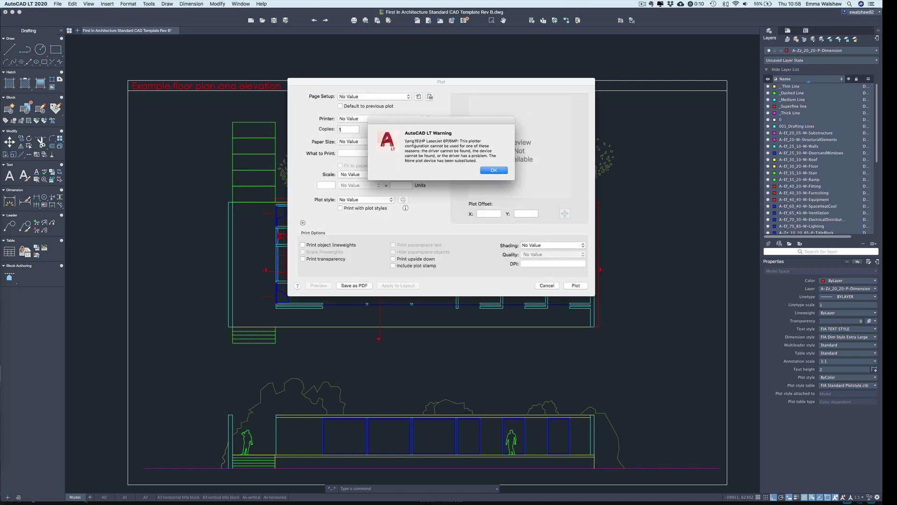
{"action": "left_click", "coordinate": [494, 170]}
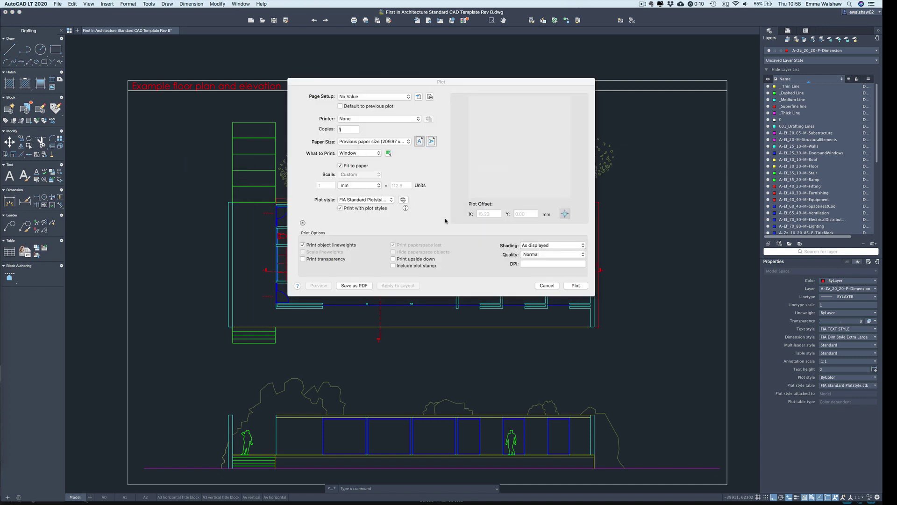
{"action": "left_click", "coordinate": [387, 120]}
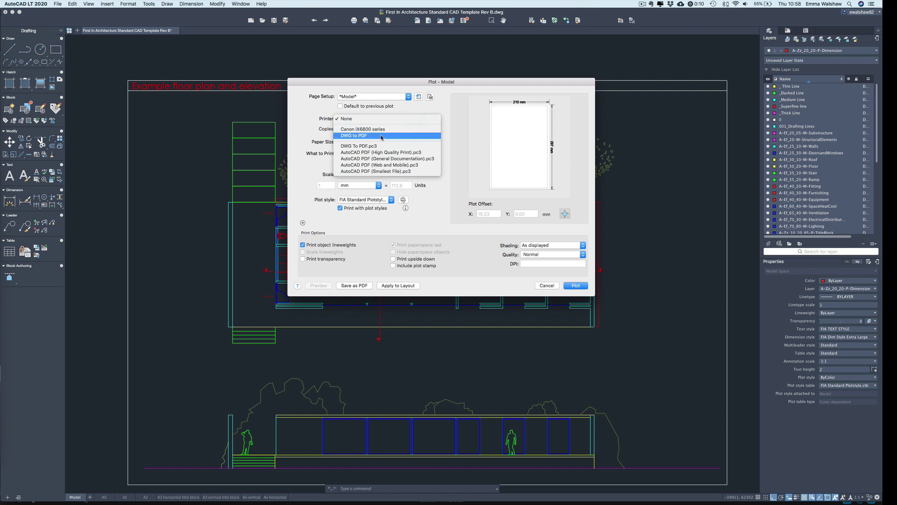
{"action": "left_click", "coordinate": [351, 136]}
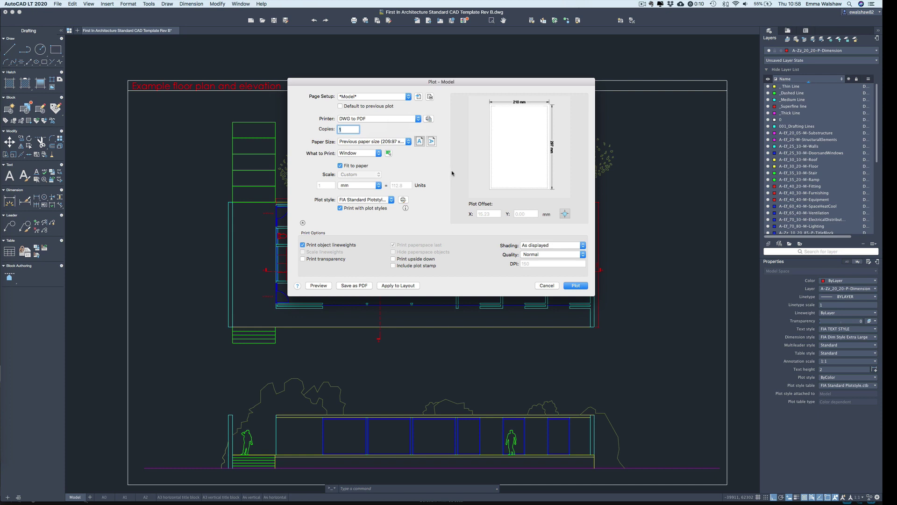
Switch the paper orientation, window around the plan, and set plot style to print as displayed.
{"action": "left_click", "coordinate": [431, 141]}
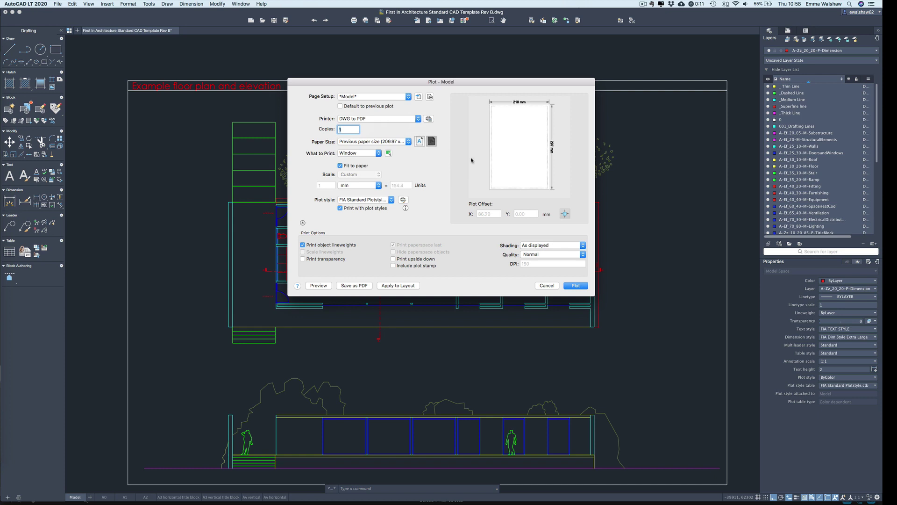
{"action": "left_click", "coordinate": [388, 153]}
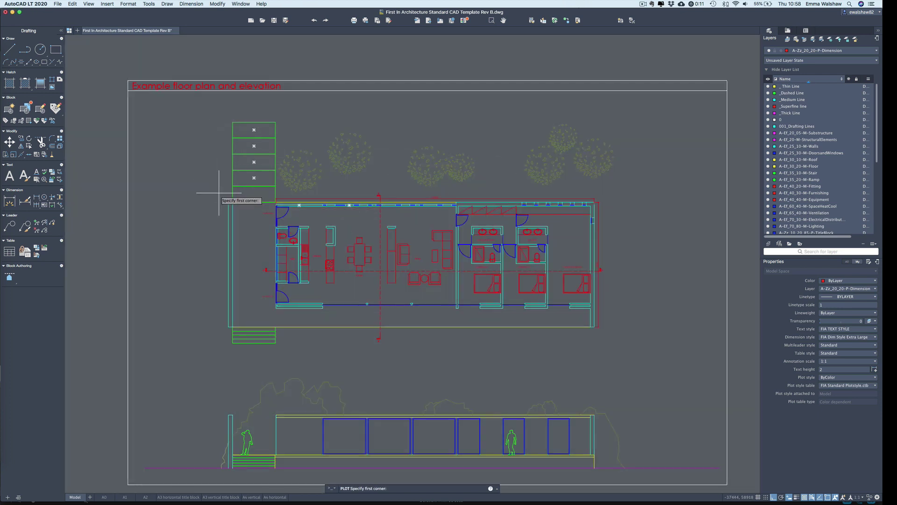
{"action": "left_click", "coordinate": [213, 182]}
{"action": "left_click", "coordinate": [652, 370]}
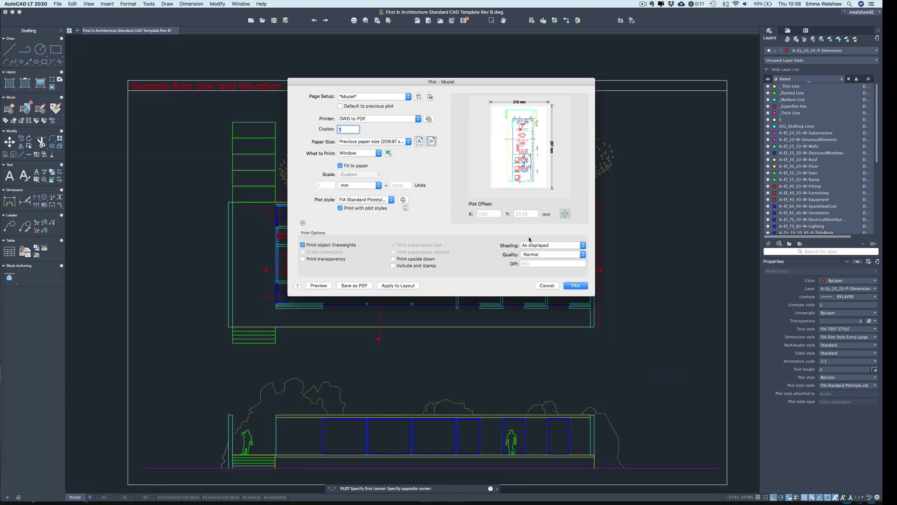
{"action": "left_click", "coordinate": [366, 199]}
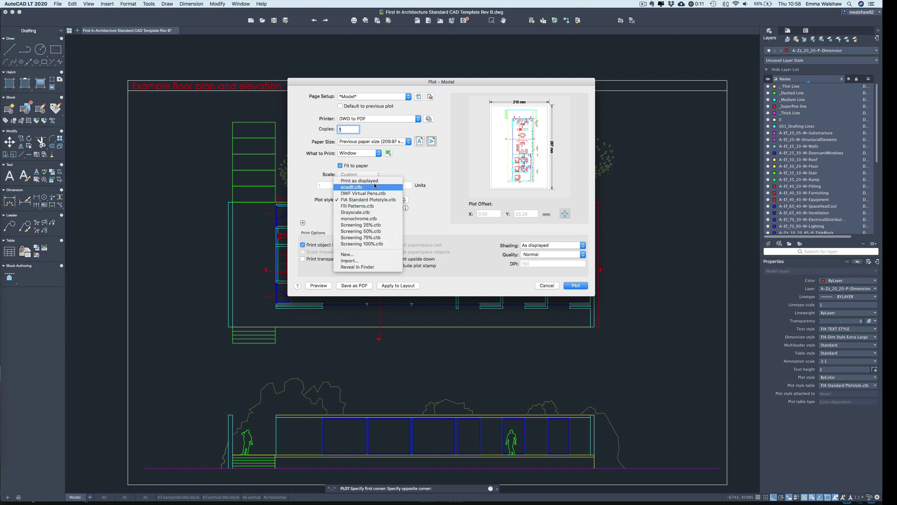
{"action": "left_click", "coordinate": [359, 181]}
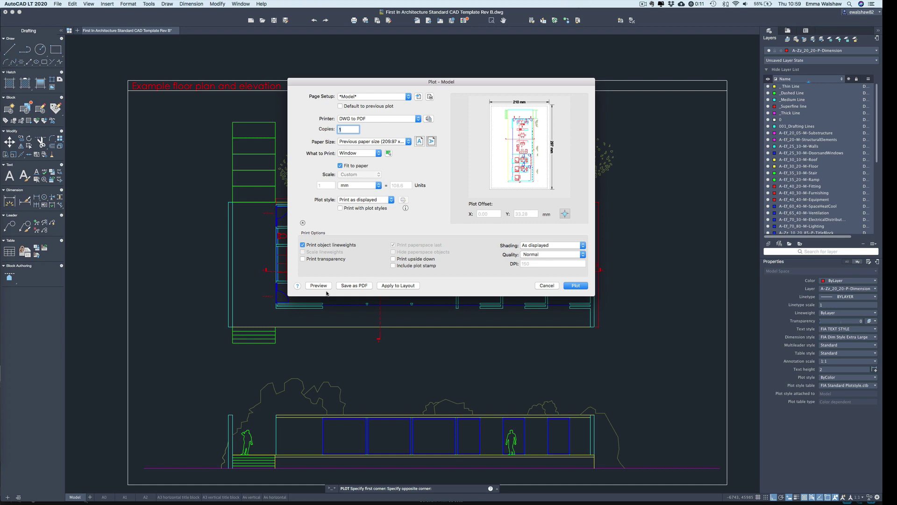
Preview the plot as a PDF and zoom in six steps on the living area.
{"action": "left_click", "coordinate": [322, 286]}
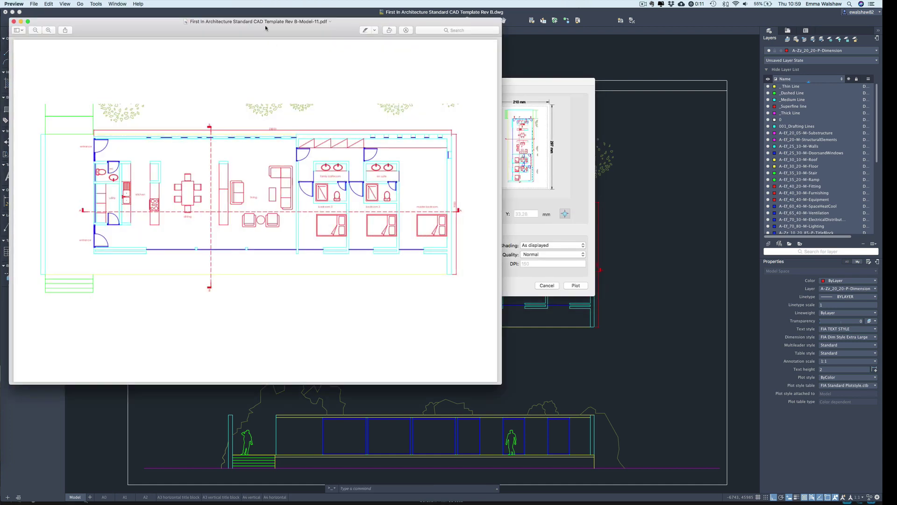
{"action": "left_click_drag", "start_coordinate": [266, 28], "coordinate": [396, 19]}
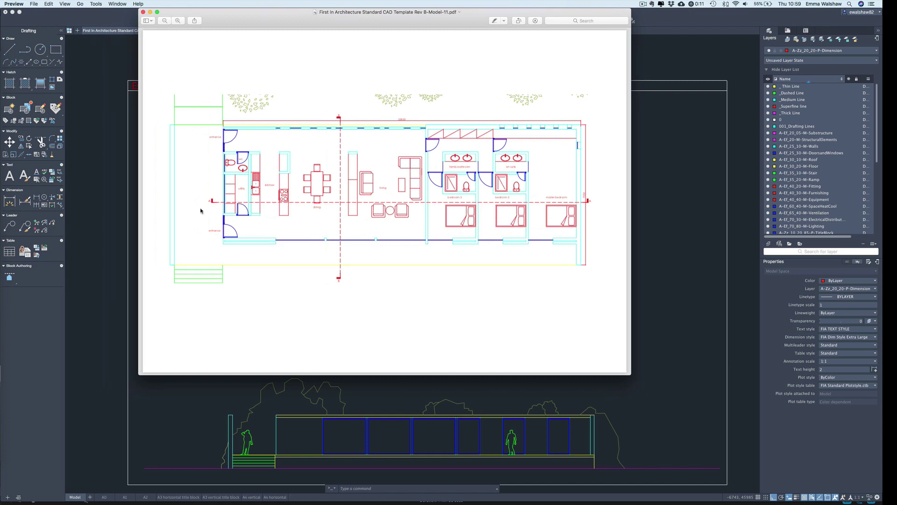
{"action": "left_click", "coordinate": [177, 21]}
{"action": "left_click", "coordinate": [178, 21]}
{"action": "left_click", "coordinate": [177, 21]}
{"action": "left_click", "coordinate": [177, 21]}
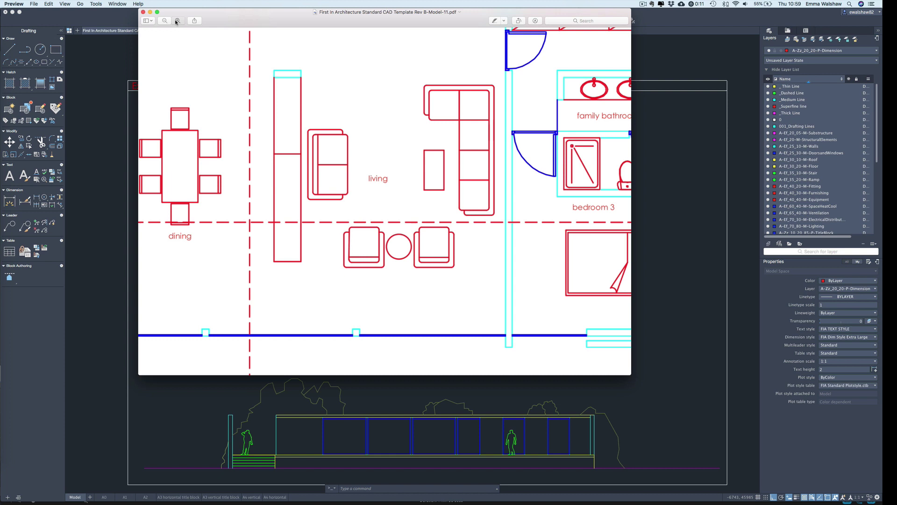
{"action": "left_click", "coordinate": [177, 21]}
{"action": "left_click", "coordinate": [177, 21]}
Pan right across the living area, then close the PDF preview.
{"action": "key", "text": "ctrl+super+t"}
{"action": "scroll", "coordinate": [488, 224], "scroll_direction": "right", "scroll_amount": 3}
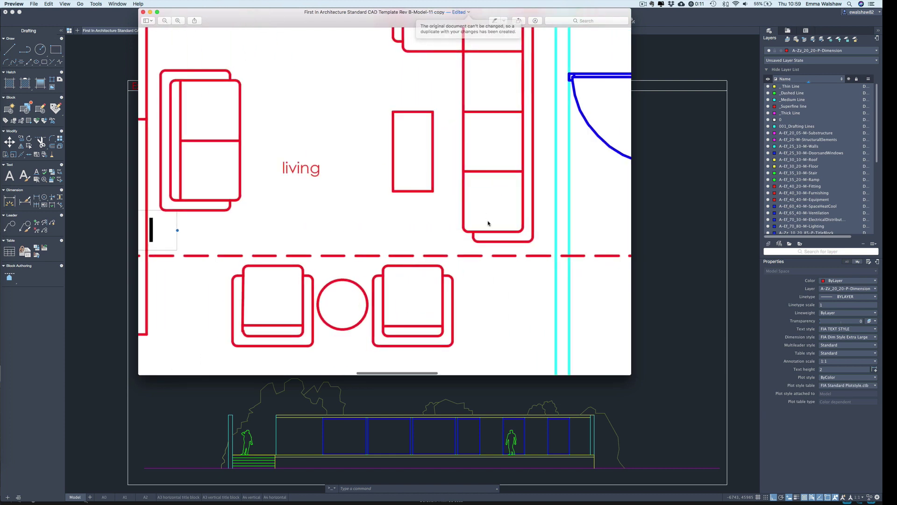
{"action": "scroll", "coordinate": [488, 224], "scroll_direction": "right", "scroll_amount": 3}
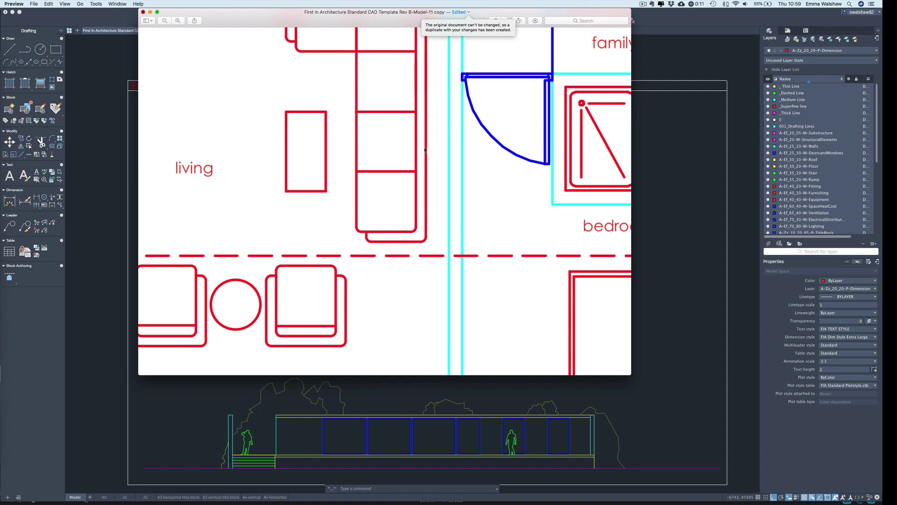
{"action": "key", "text": "super+w"}
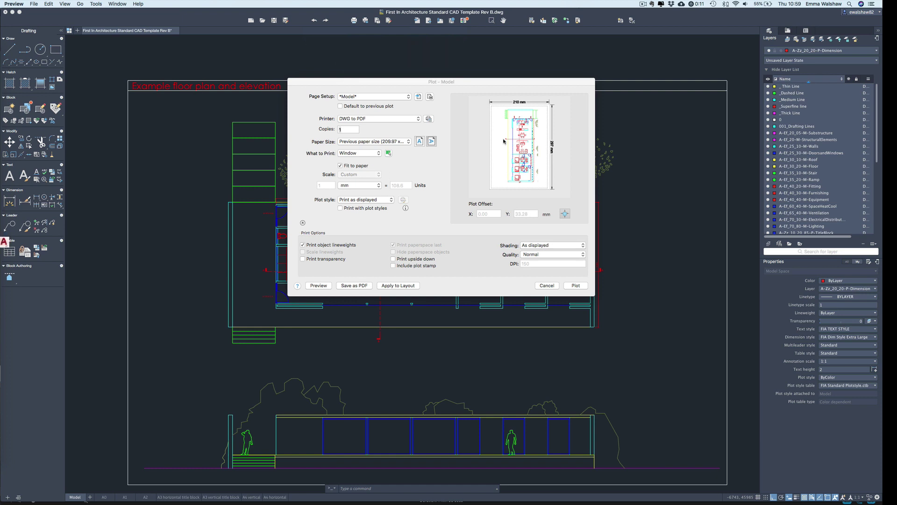
Cancel the plot, run PLOTSTYLE, and drop down the list of plot style tables.
{"action": "left_click", "coordinate": [546, 285]}
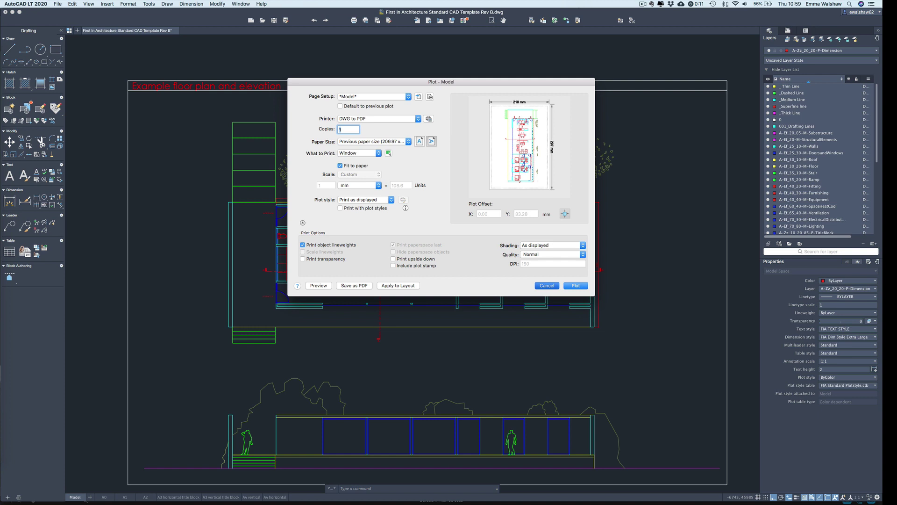
{"action": "left_click", "coordinate": [545, 286]}
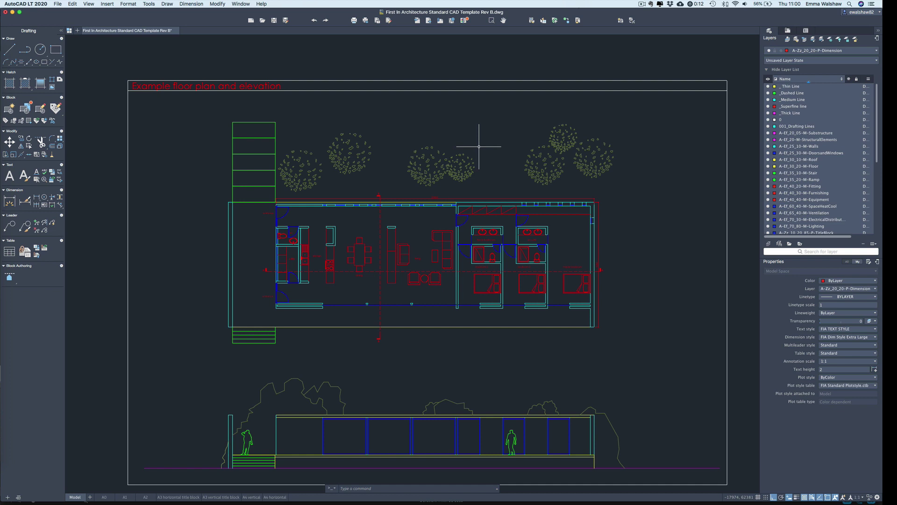
{"action": "type", "text": "plotsty"}
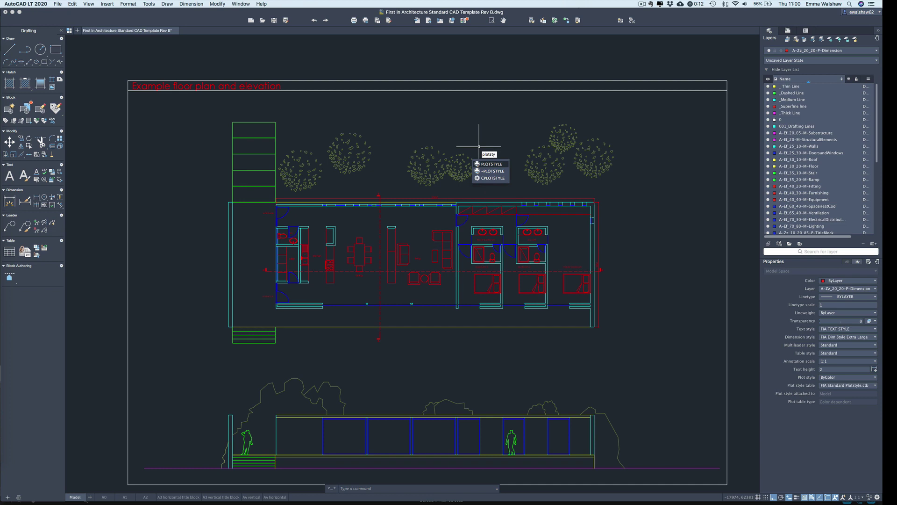
{"action": "key", "text": "Return"}
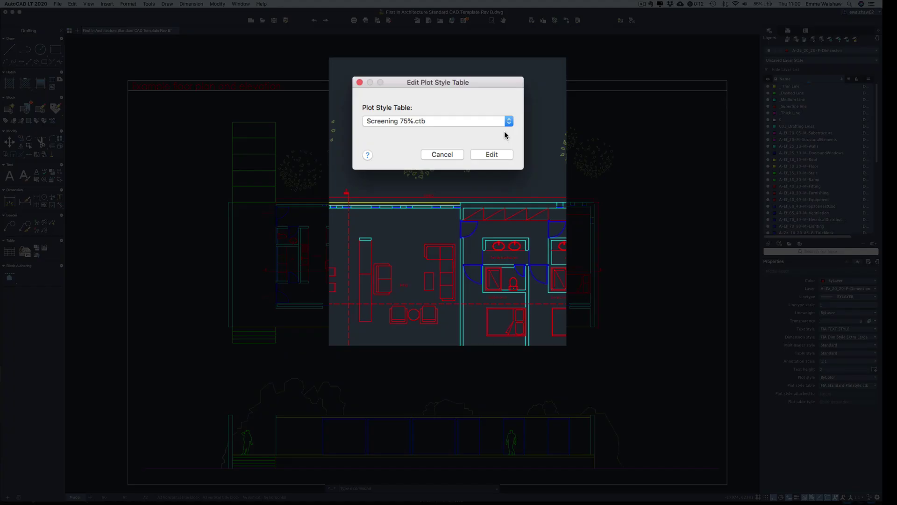
{"action": "left_click", "coordinate": [489, 146]}
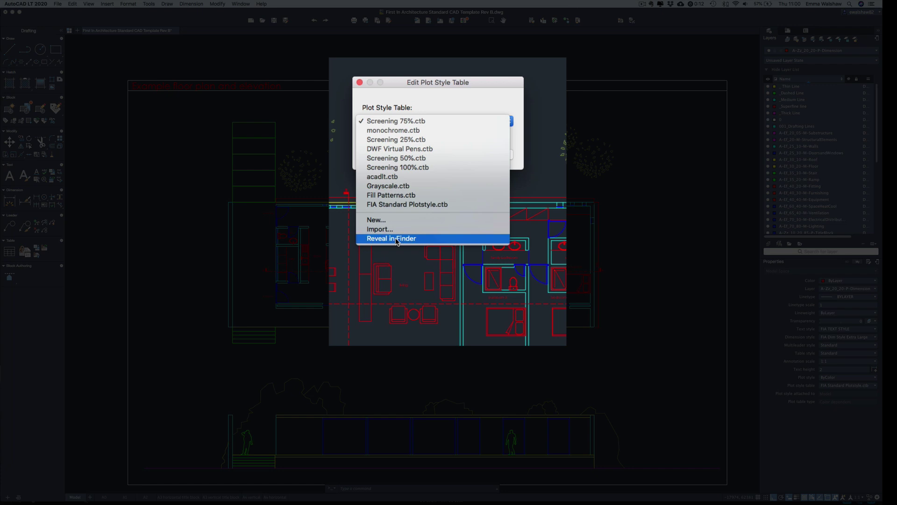
Select monochrome.ctb and open it in the Plot Style Table Editor.
{"action": "left_click", "coordinate": [430, 130]}
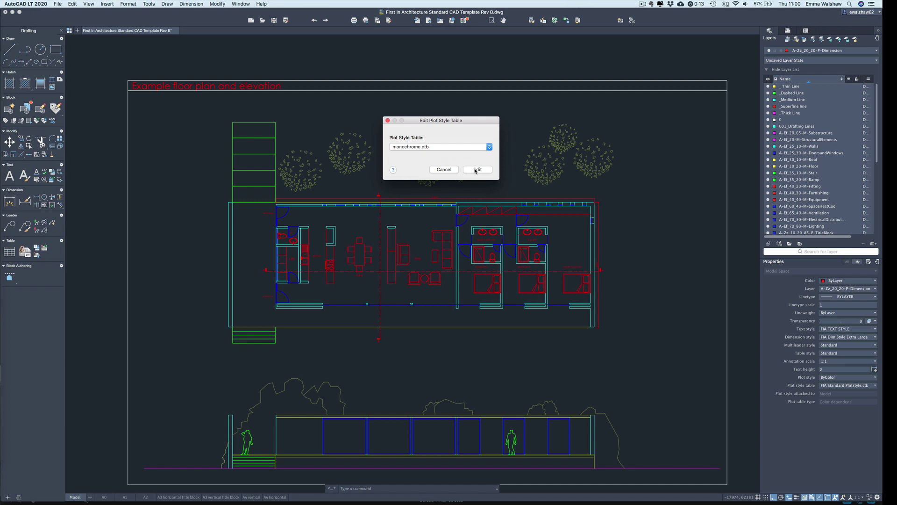
{"action": "left_click", "coordinate": [477, 169]}
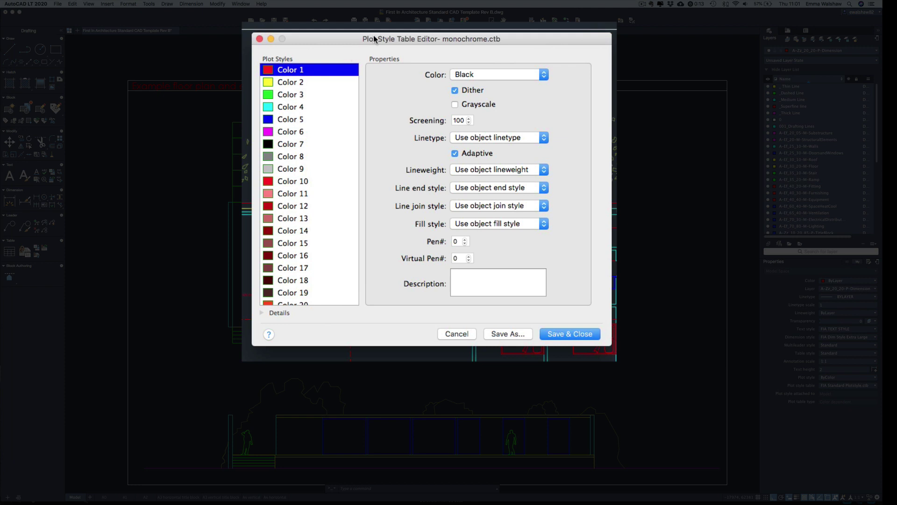
{"action": "left_click_drag", "start_coordinate": [375, 39], "coordinate": [415, 39]}
{"action": "scroll", "coordinate": [269, 96], "scroll_direction": "down", "scroll_amount": 20}
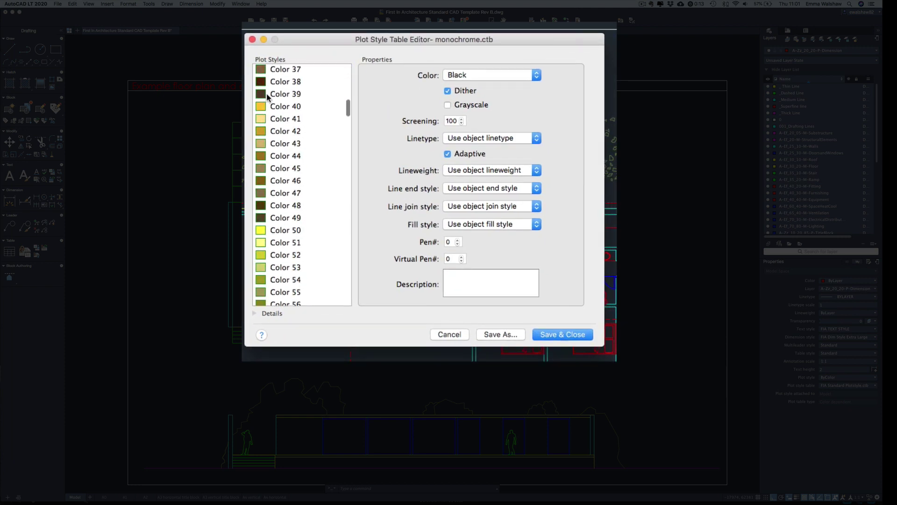
{"action": "scroll", "coordinate": [271, 97], "scroll_direction": "down", "scroll_amount": 10}
{"action": "scroll", "coordinate": [332, 243], "scroll_direction": "up", "scroll_amount": 20}
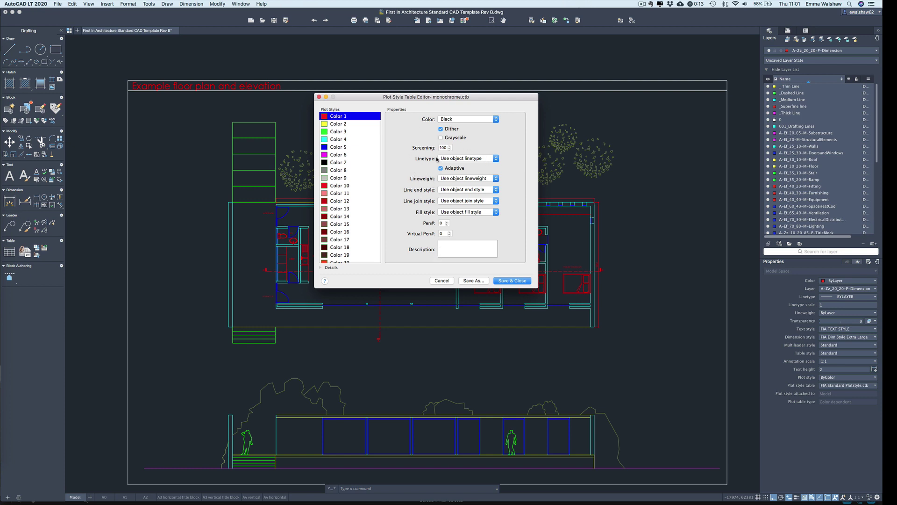
{"action": "left_click", "coordinate": [481, 180]}
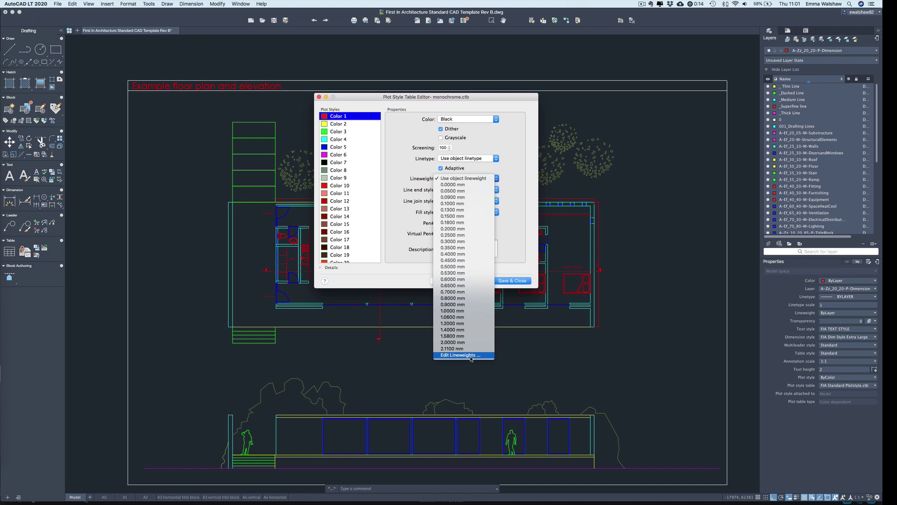
Leave the lineweight unchanged and review the Color 2 through Color 7 plot styles.
{"action": "left_click", "coordinate": [519, 139]}
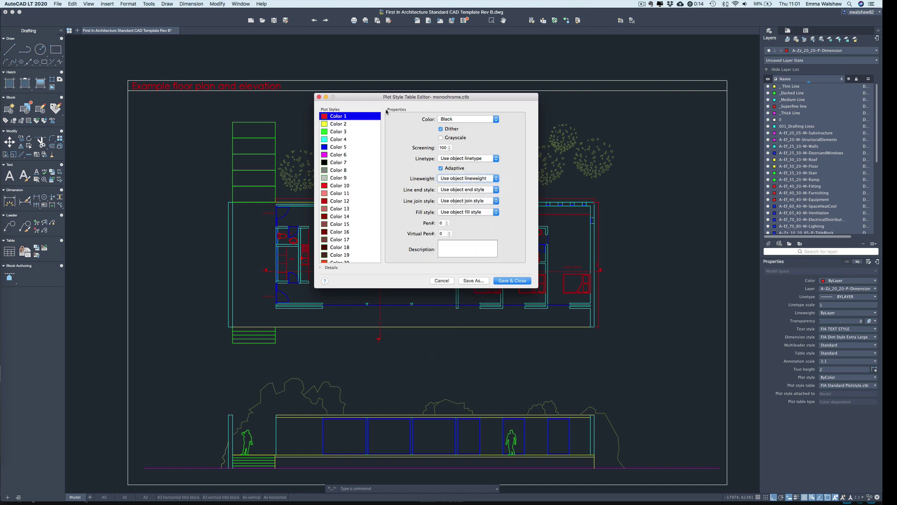
{"action": "left_click", "coordinate": [340, 124]}
{"action": "left_click", "coordinate": [351, 132]}
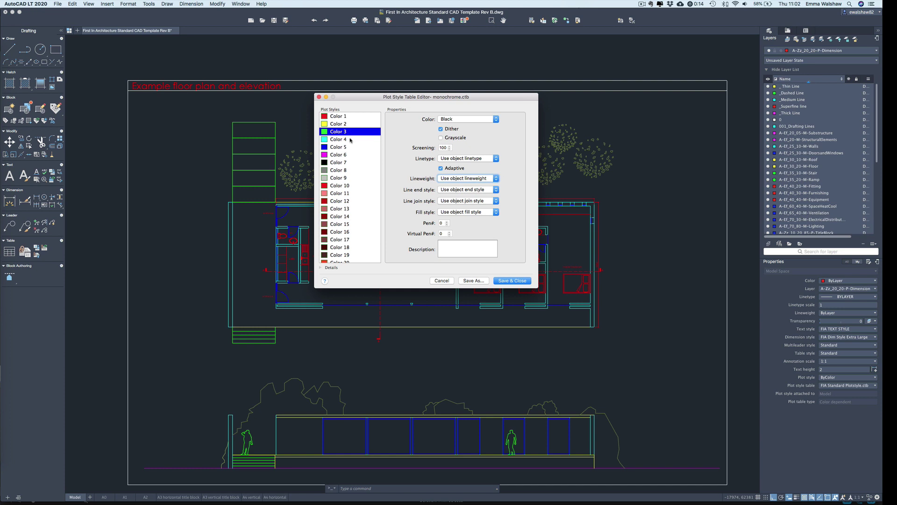
{"action": "left_click", "coordinate": [350, 139]}
{"action": "left_click", "coordinate": [350, 147]}
{"action": "left_click", "coordinate": [352, 154]}
{"action": "left_click", "coordinate": [357, 162]}
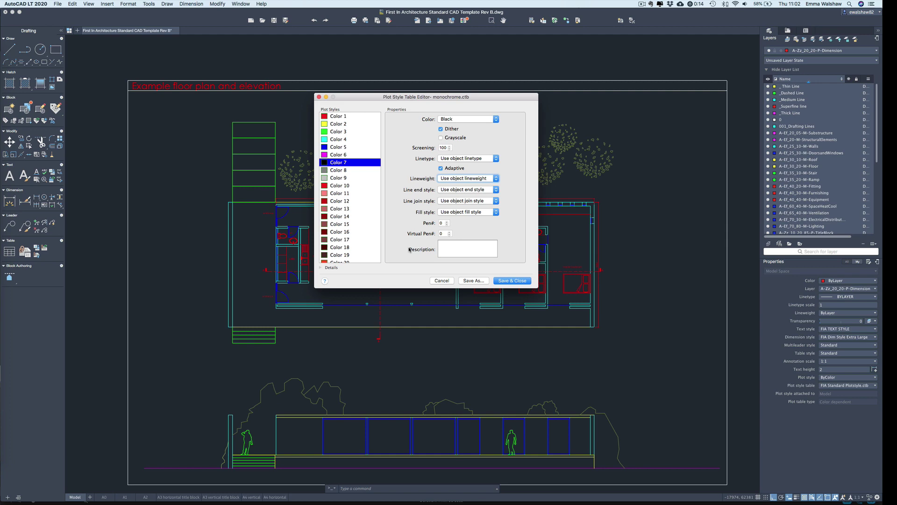
Cancel the monochrome.ctb editor and table dialog, then zoom back onto the plan and elevation.
{"action": "left_click", "coordinate": [437, 281]}
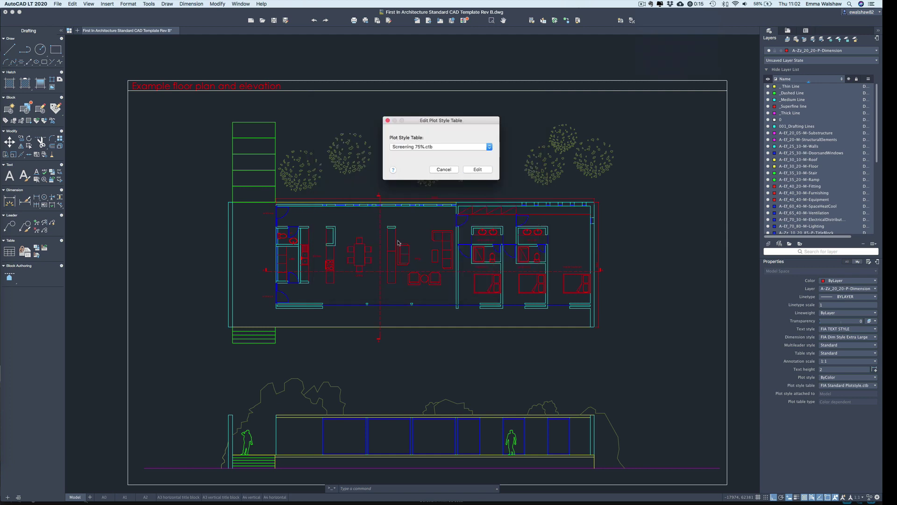
{"action": "left_click", "coordinate": [443, 169]}
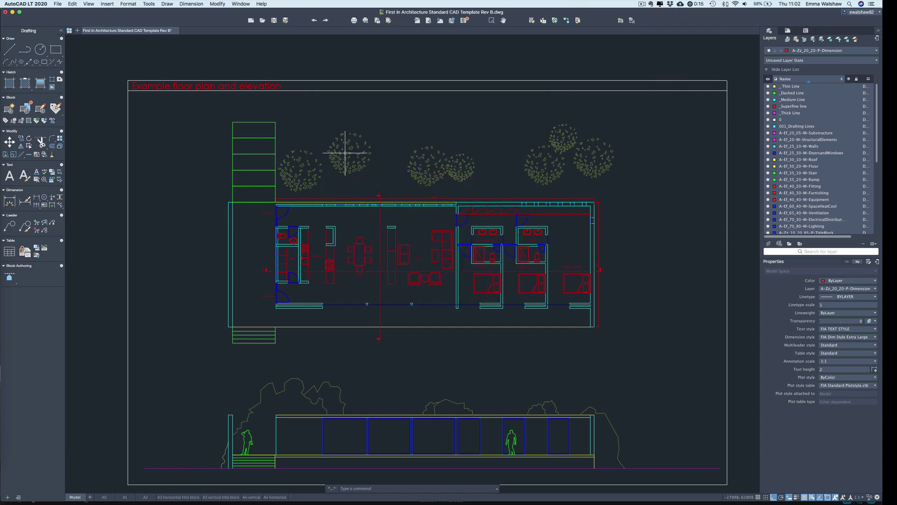
{"action": "scroll", "coordinate": [346, 150], "scroll_direction": "down", "scroll_amount": 5}
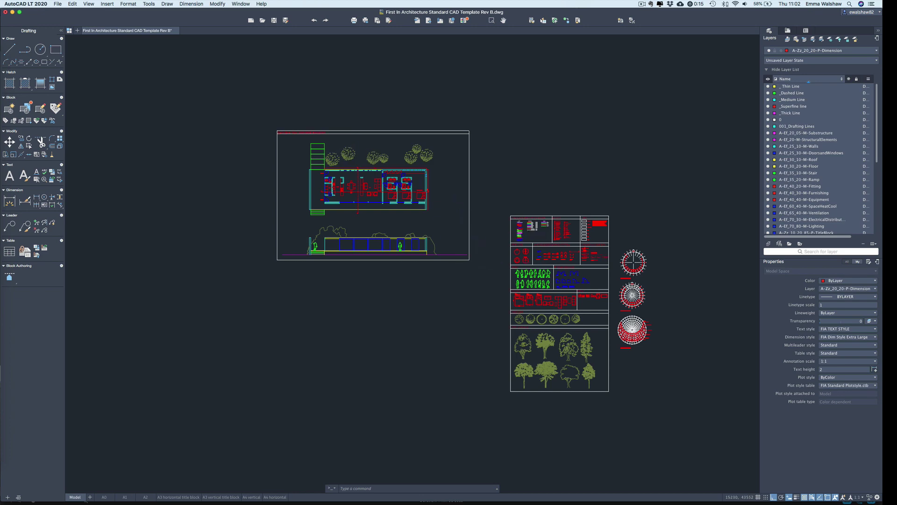
{"action": "scroll", "coordinate": [533, 240], "scroll_direction": "up", "scroll_amount": 8}
{"action": "scroll", "coordinate": [514, 196], "scroll_direction": "up", "scroll_amount": 10}
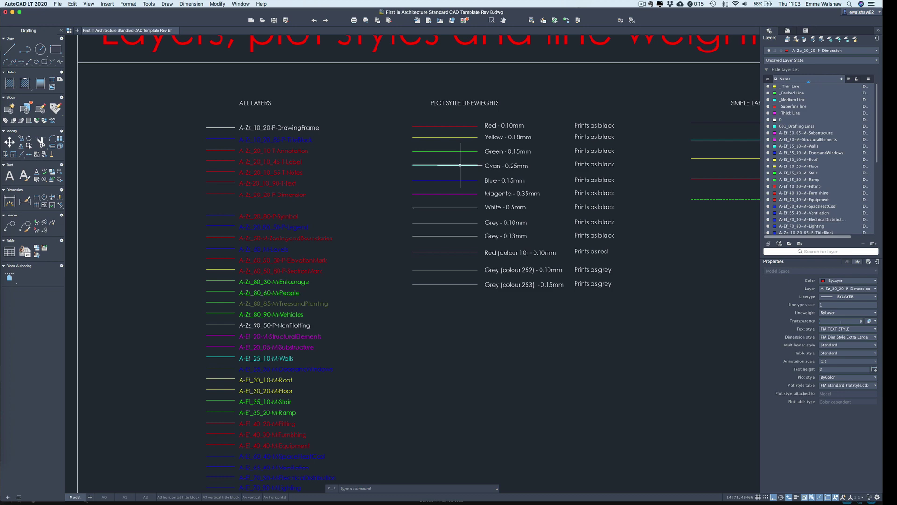
{"action": "scroll", "coordinate": [534, 317], "scroll_direction": "down", "scroll_amount": 1}
{"action": "scroll", "coordinate": [535, 308], "scroll_direction": "down", "scroll_amount": 2}
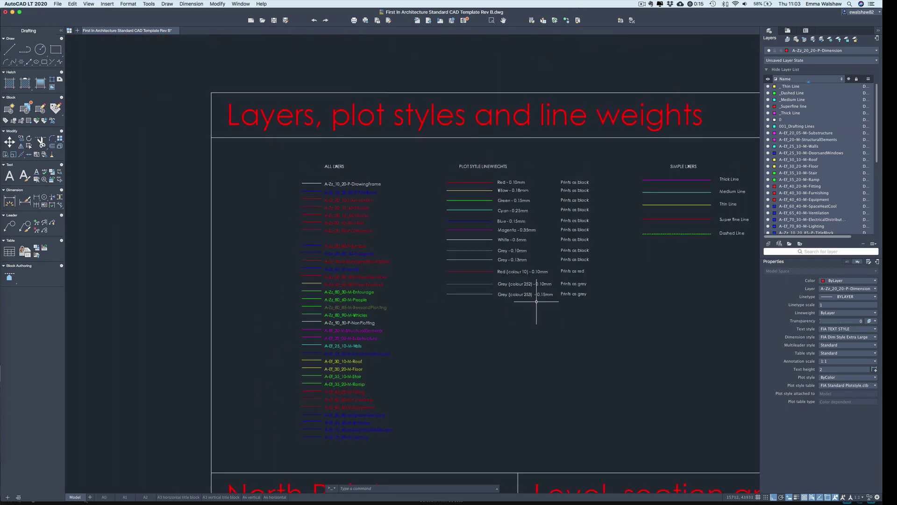
{"action": "scroll", "coordinate": [531, 236], "scroll_direction": "down", "scroll_amount": 1}
{"action": "scroll", "coordinate": [576, 187], "scroll_direction": "down", "scroll_amount": 8}
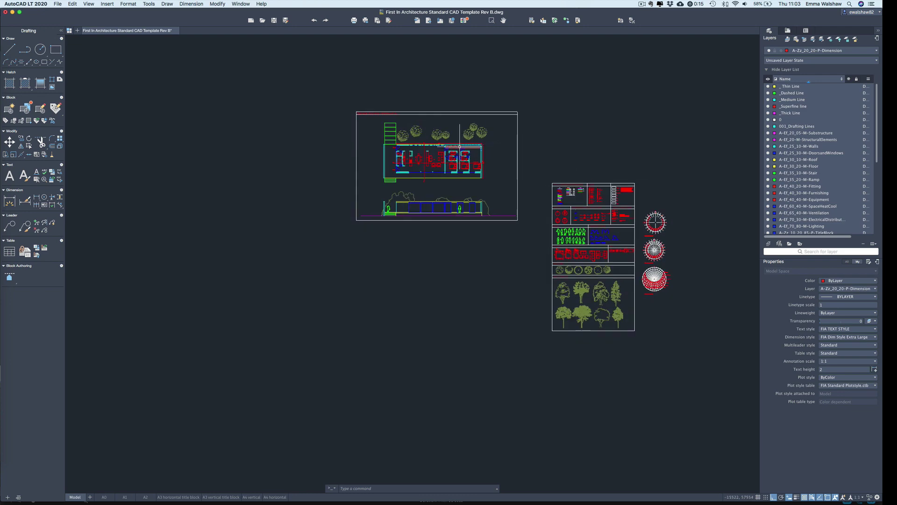
{"action": "scroll", "coordinate": [450, 140], "scroll_direction": "up", "scroll_amount": 6}
{"action": "scroll", "coordinate": [706, 312], "scroll_direction": "down", "scroll_amount": 2}
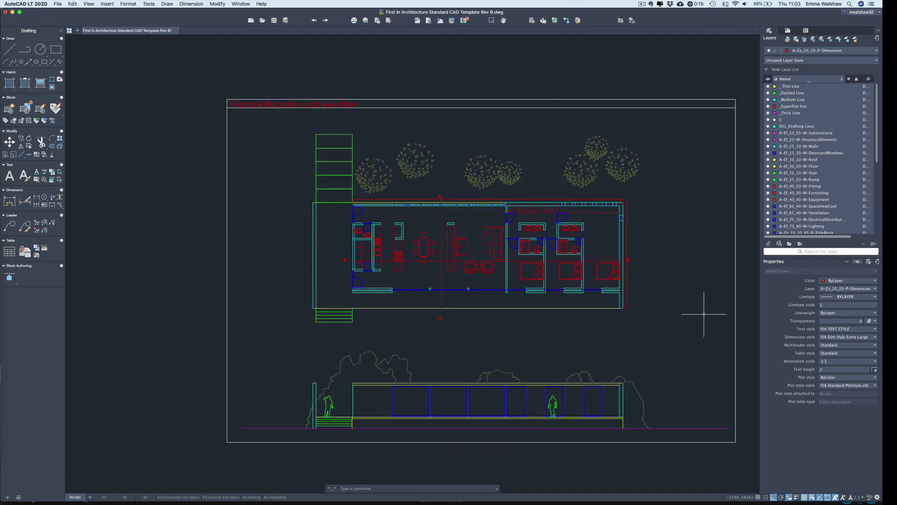
{"action": "scroll", "coordinate": [604, 337], "scroll_direction": "up", "scroll_amount": 4}
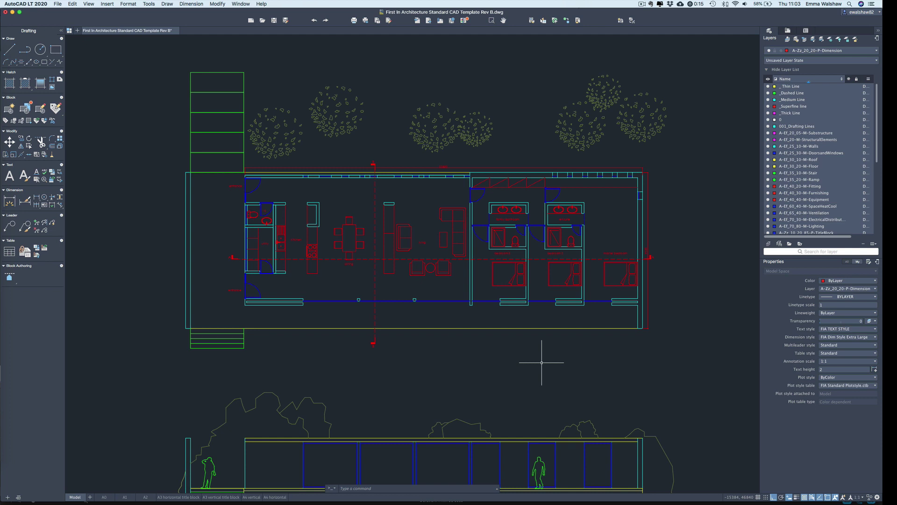
Run PLOT, acknowledge the printer warning, and window around the plan as the plot area.
{"action": "type", "text": "plot"}
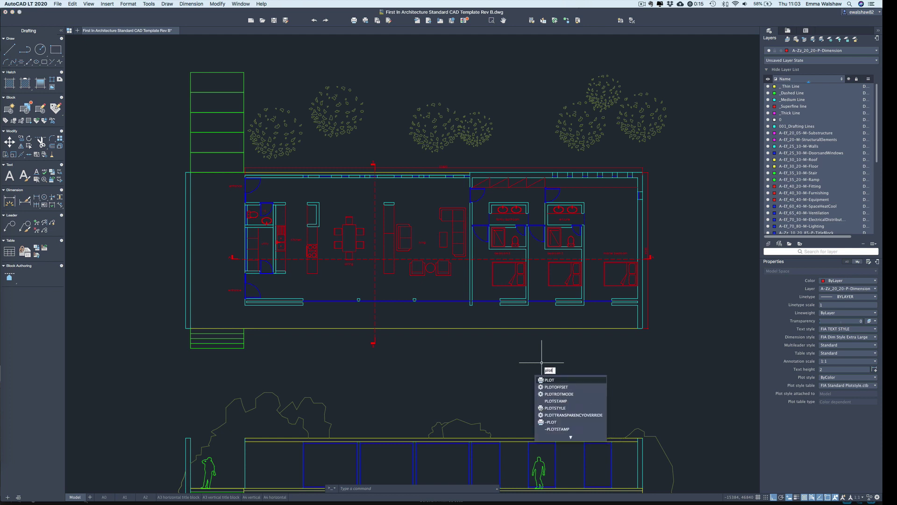
{"action": "key", "text": "Return"}
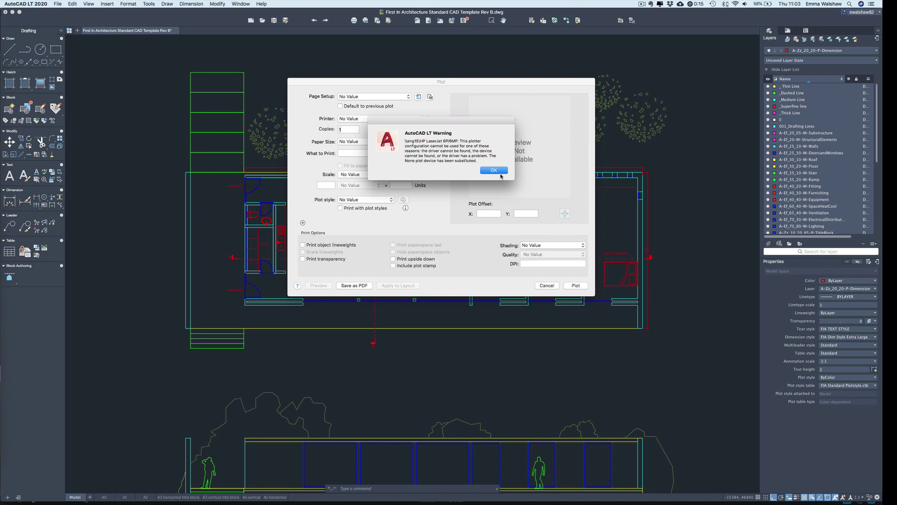
{"action": "left_click", "coordinate": [498, 172]}
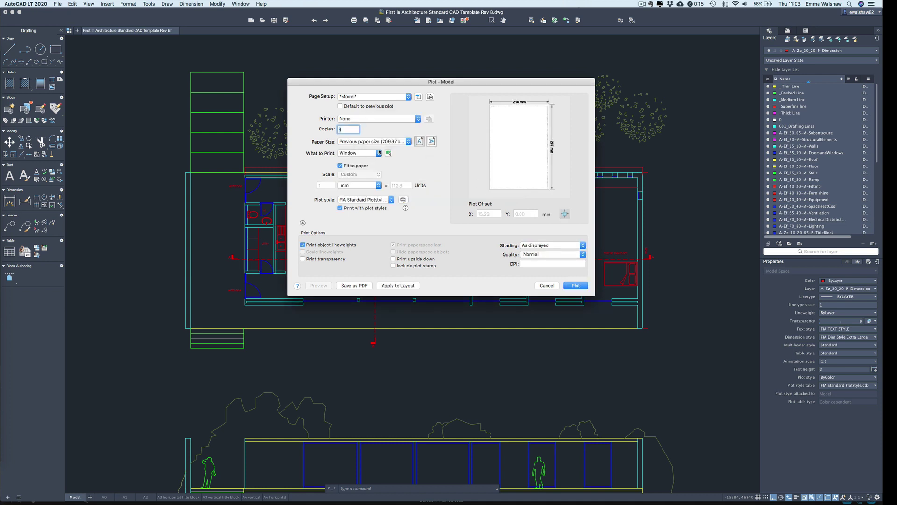
{"action": "left_click", "coordinate": [387, 153]}
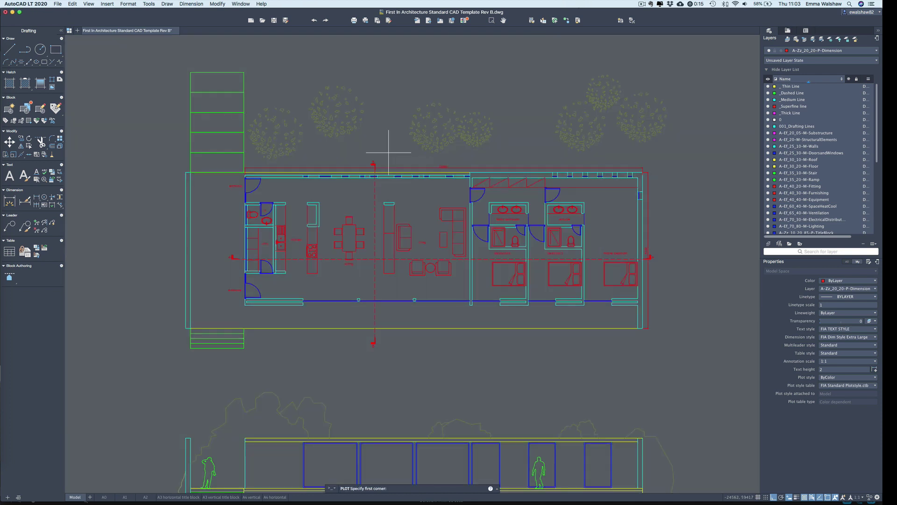
{"action": "left_click", "coordinate": [140, 137]}
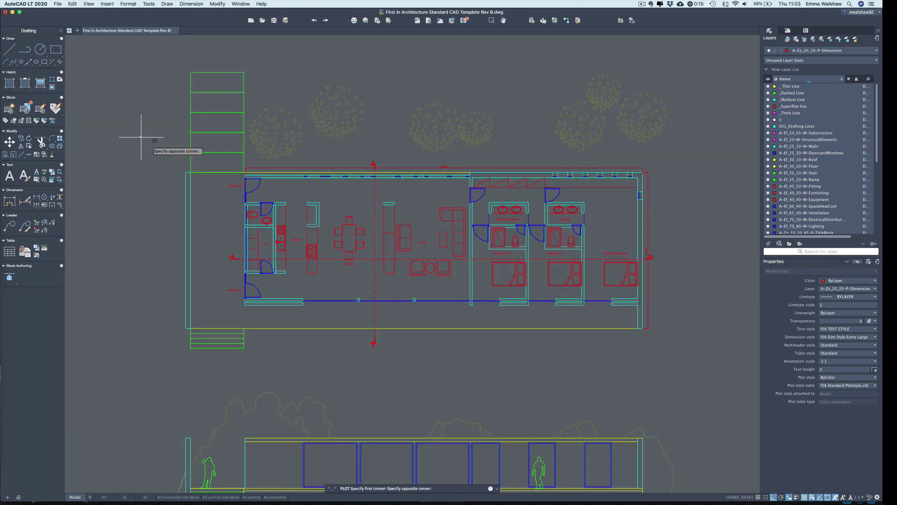
{"action": "left_click", "coordinate": [675, 356]}
Choose FIA Standard Plotstyle.ctb, DWG to PDF as the device, and landscape orientation.
{"action": "left_click", "coordinate": [361, 200]}
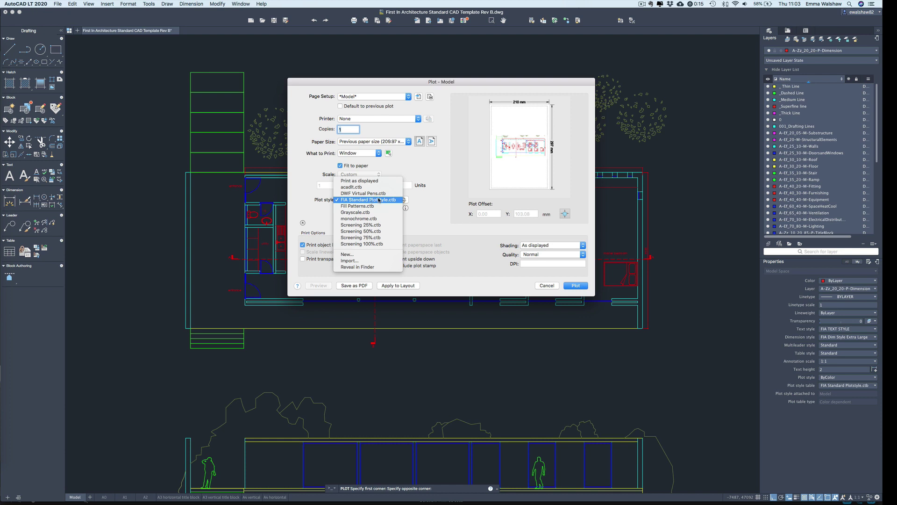
{"action": "left_click", "coordinate": [379, 200]}
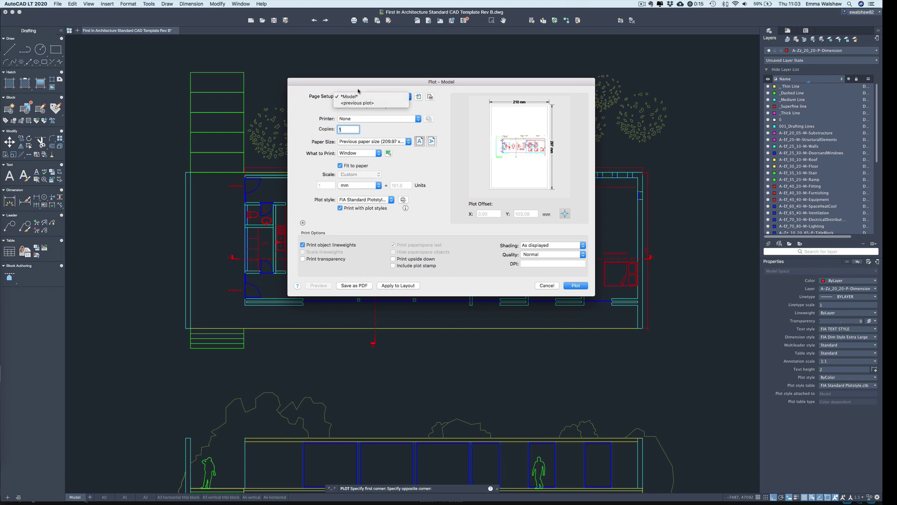
{"action": "left_click", "coordinate": [358, 120]}
{"action": "left_click", "coordinate": [353, 135]}
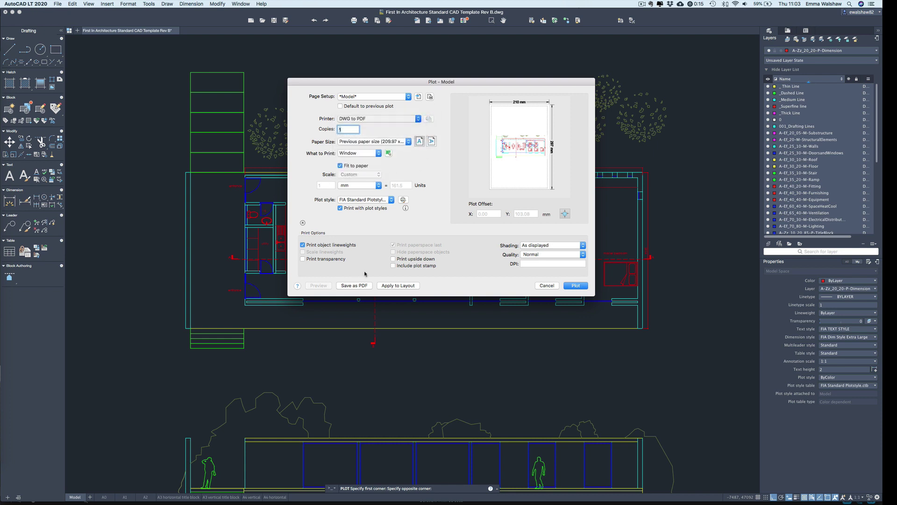
{"action": "left_click", "coordinate": [432, 141]}
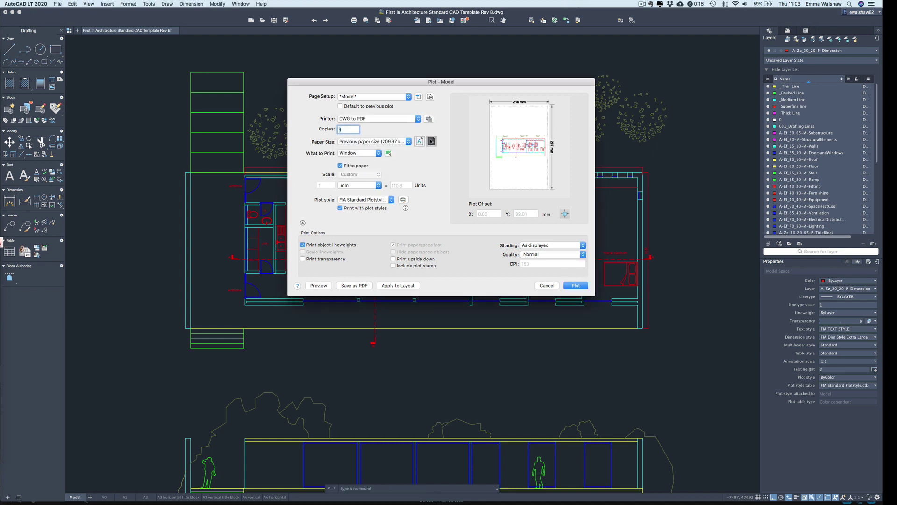
Preview the plot as a PDF, enlarge the viewer, and zoom in four steps.
{"action": "left_click", "coordinate": [318, 285]}
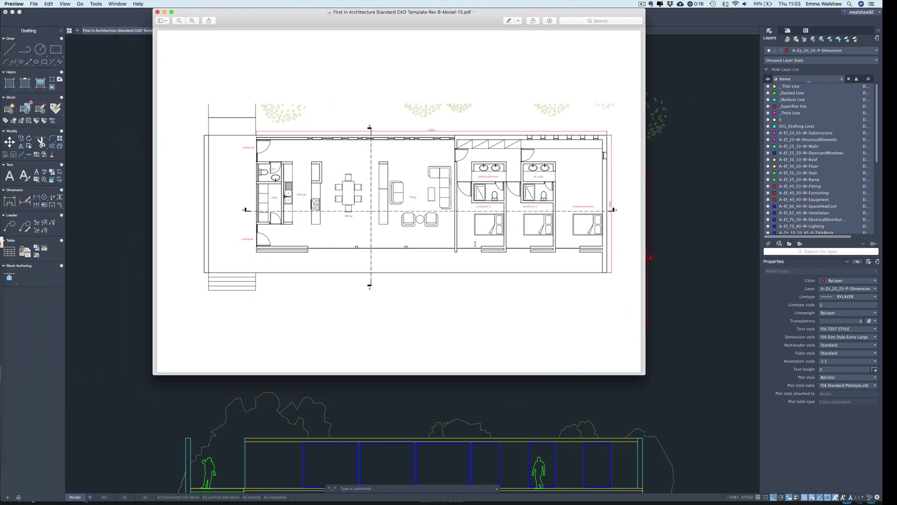
{"action": "mouse_move", "coordinate": [645, 374]}
{"action": "left_mouse_down"}
{"action": "mouse_move", "coordinate": [814, 460]}
{"action": "mouse_move", "coordinate": [866, 471]}
{"action": "left_mouse_up"}
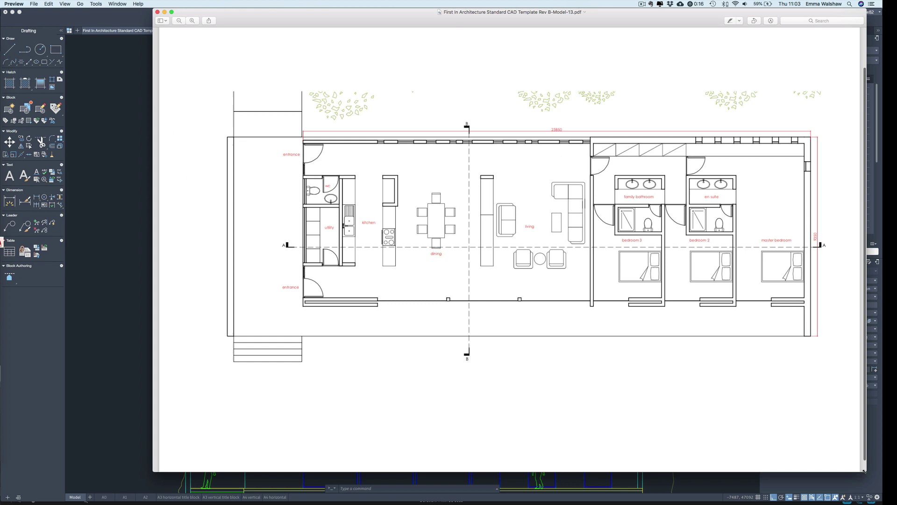
{"action": "left_click", "coordinate": [192, 20]}
{"action": "left_click", "coordinate": [192, 21]}
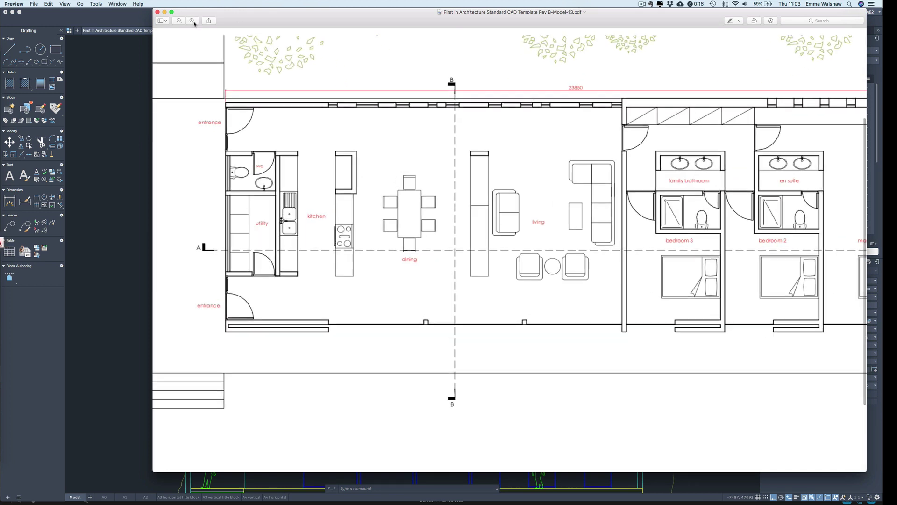
{"action": "left_click", "coordinate": [192, 21]}
{"action": "left_click", "coordinate": [192, 21]}
Scroll across the rooms checking black linework and green trees, then close the PDF.
{"action": "scroll", "coordinate": [416, 141], "scroll_direction": "up", "scroll_amount": 5}
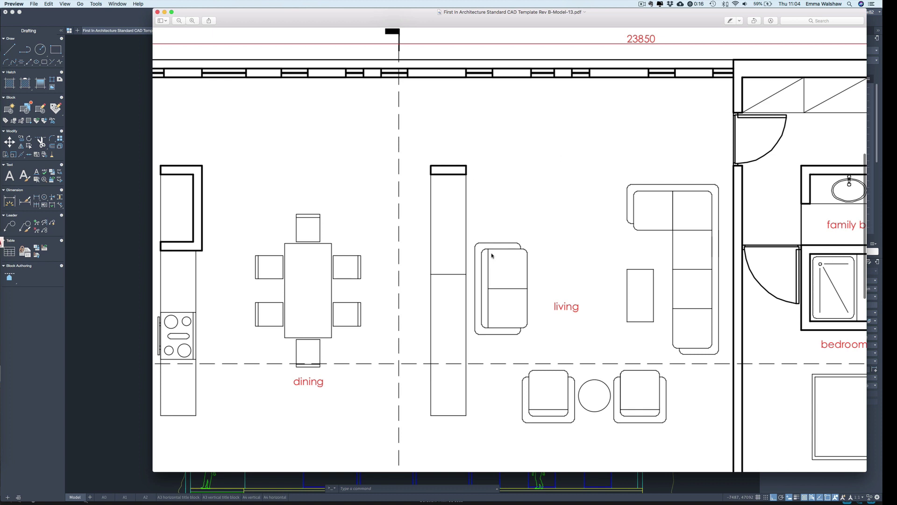
{"action": "scroll", "coordinate": [493, 257], "scroll_direction": "right", "scroll_amount": 8}
{"action": "scroll", "coordinate": [778, 258], "scroll_direction": "right", "scroll_amount": 8}
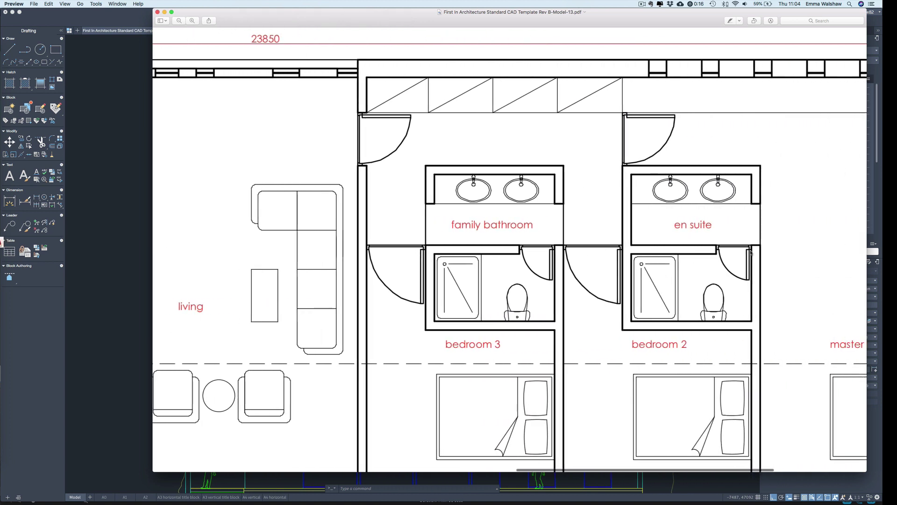
{"action": "scroll", "coordinate": [433, 181], "scroll_direction": "down", "scroll_amount": 5}
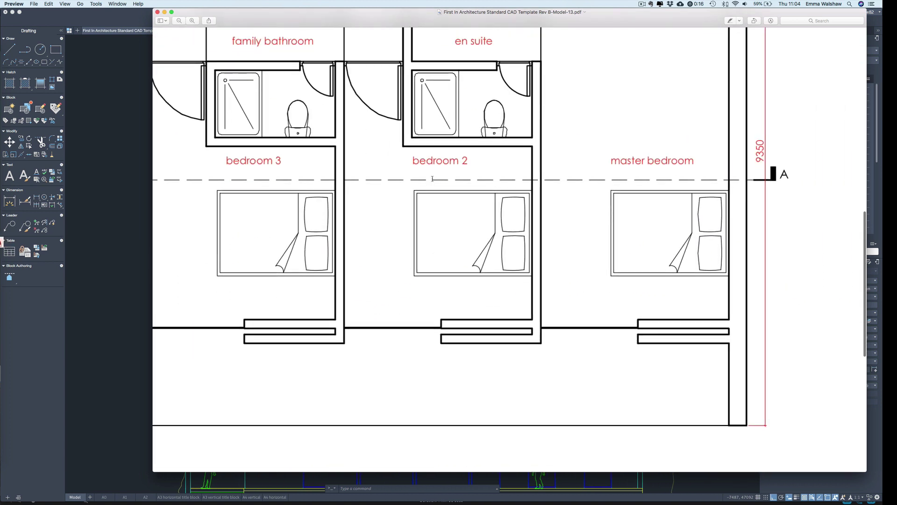
{"action": "scroll", "coordinate": [431, 177], "scroll_direction": "up", "scroll_amount": 15}
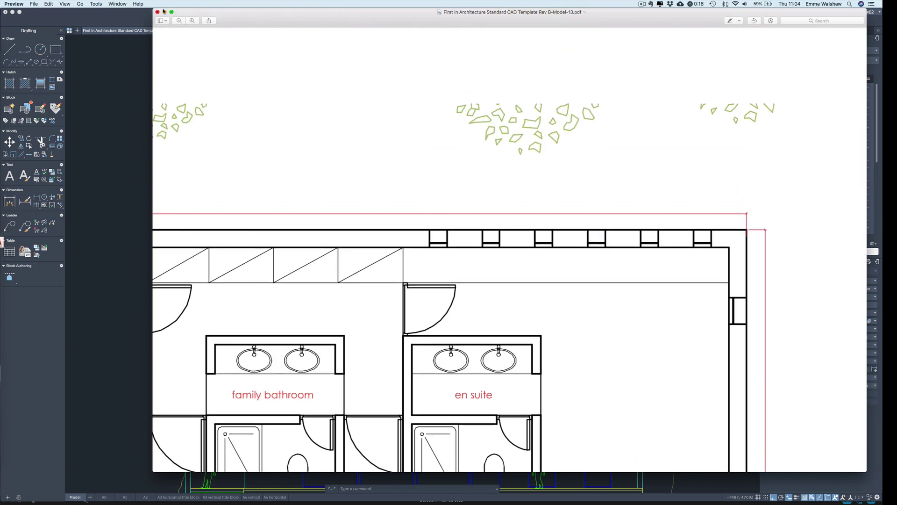
{"action": "key", "text": "cmd+w"}
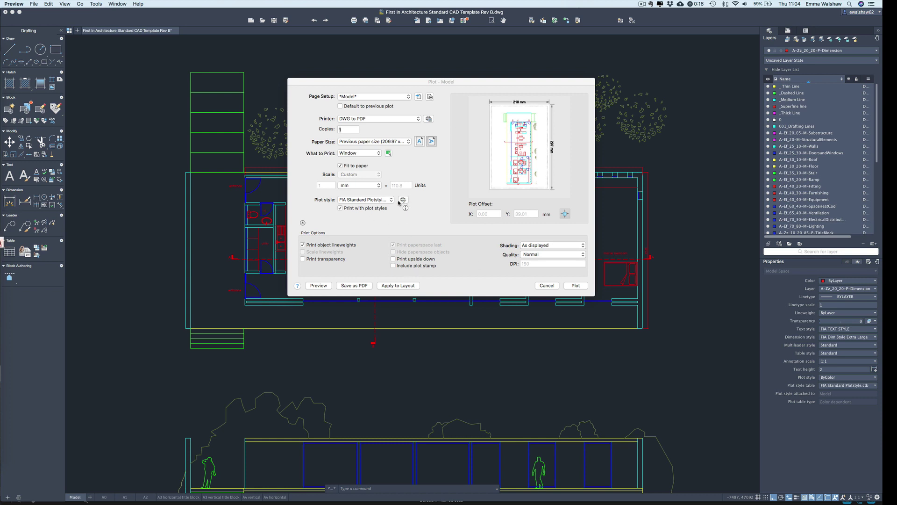
{"action": "left_click", "coordinate": [345, 202]}
{"action": "left_click", "coordinate": [351, 200]}
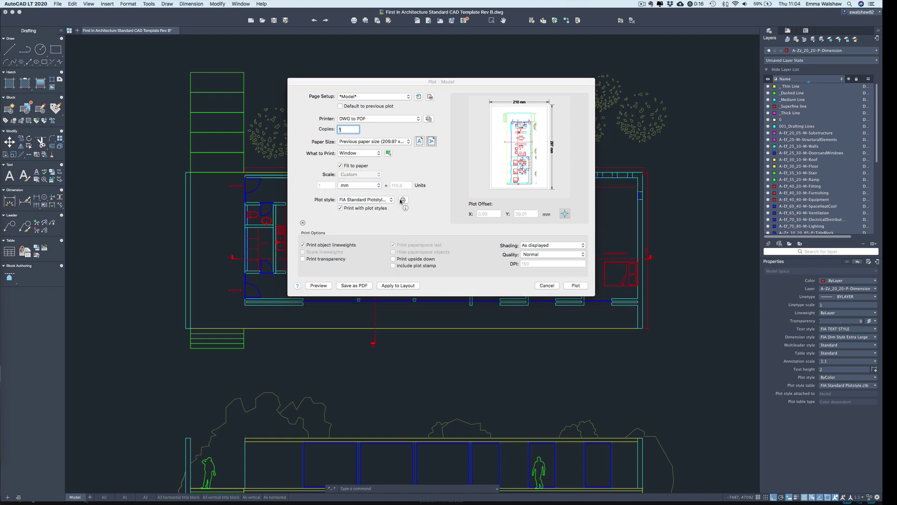
{"action": "left_click", "coordinate": [413, 146]}
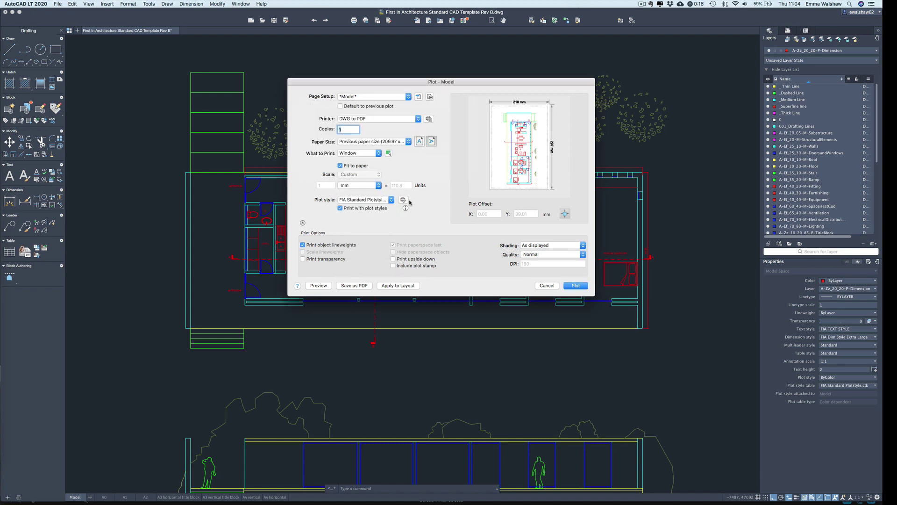
{"action": "left_click", "coordinate": [403, 200]}
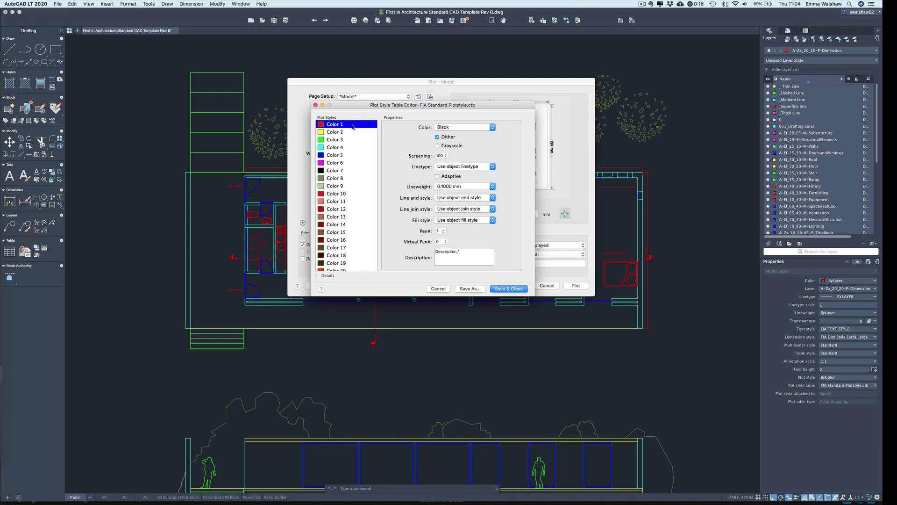
{"action": "scroll", "coordinate": [353, 202], "scroll_direction": "down", "scroll_amount": 10}
{"action": "scroll", "coordinate": [352, 202], "scroll_direction": "up", "scroll_amount": 10}
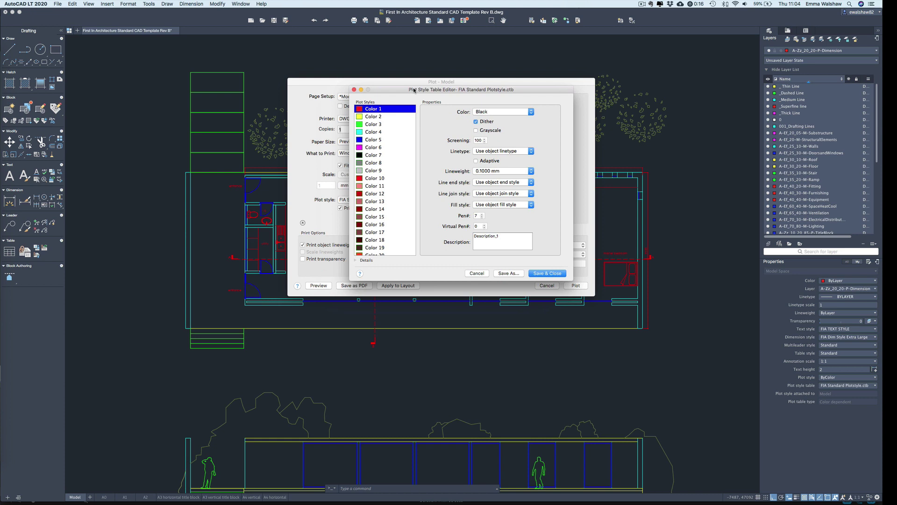
{"action": "left_click", "coordinate": [458, 266]}
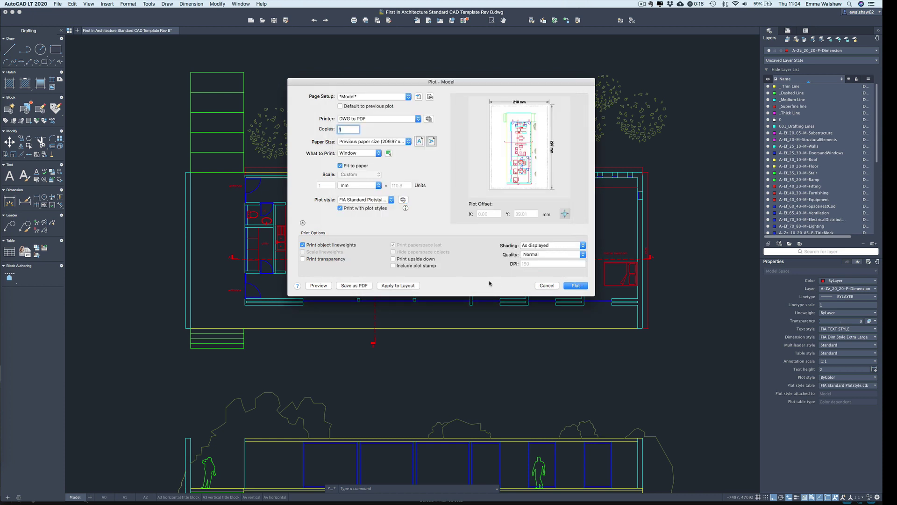
Cancel the Plot dialog and run PLOTSTYLE to edit plot style tables.
{"action": "left_click", "coordinate": [547, 285]}
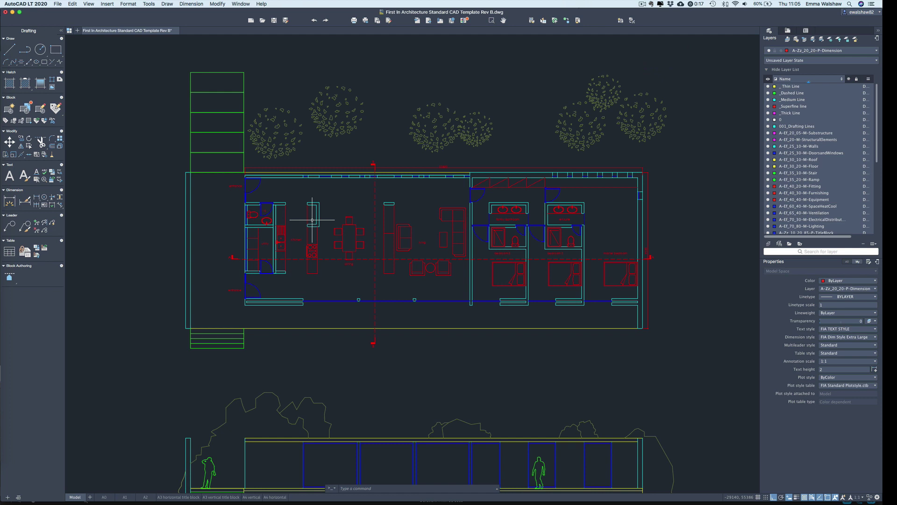
{"action": "type", "text": "plotst"}
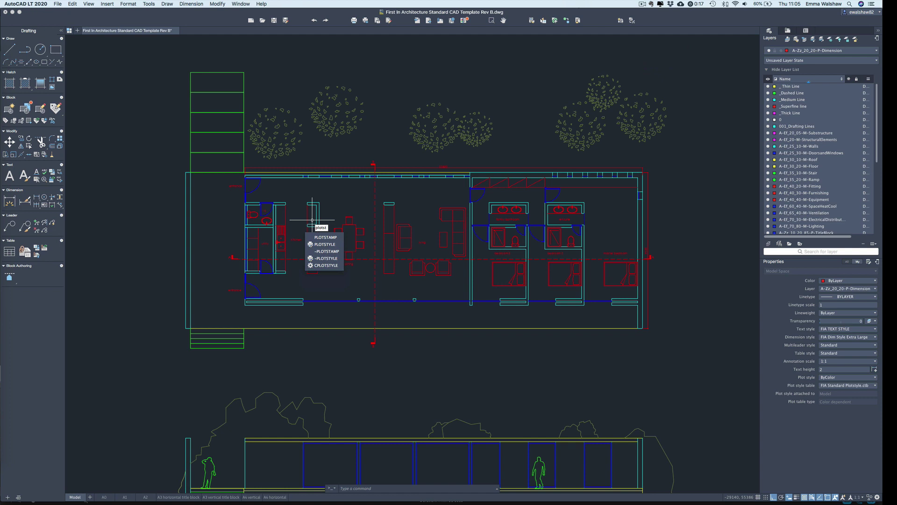
{"action": "key", "text": "Return"}
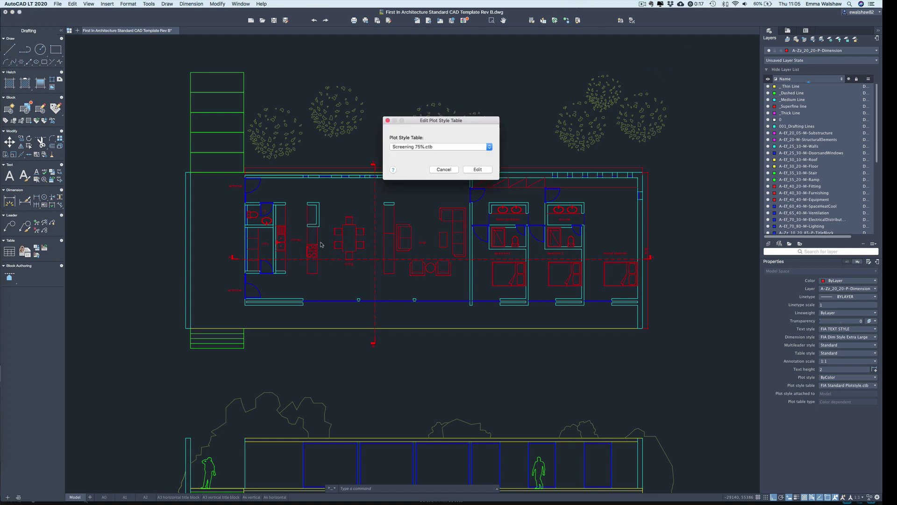
Import FIA Standard Plotstyle.ctb as a plot style table, then reopen the Plot dialog.
{"action": "left_click", "coordinate": [448, 150]}
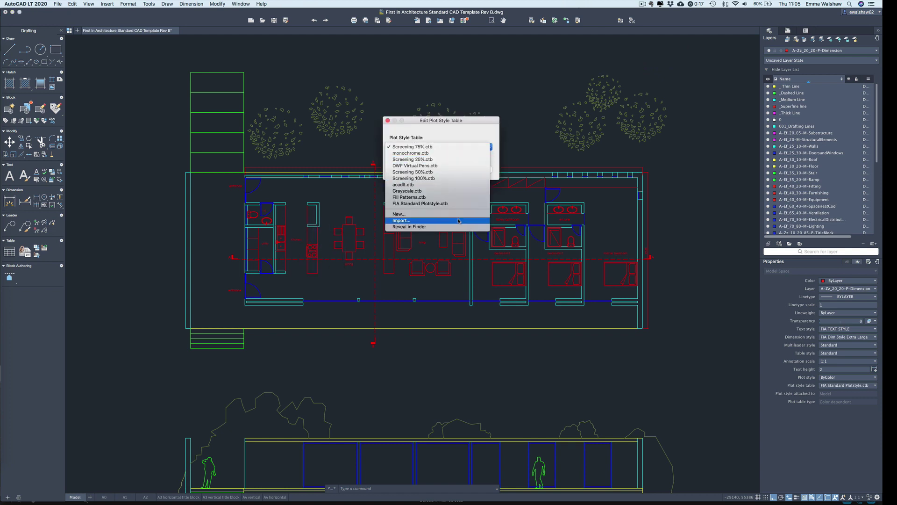
{"action": "left_click", "coordinate": [458, 220]}
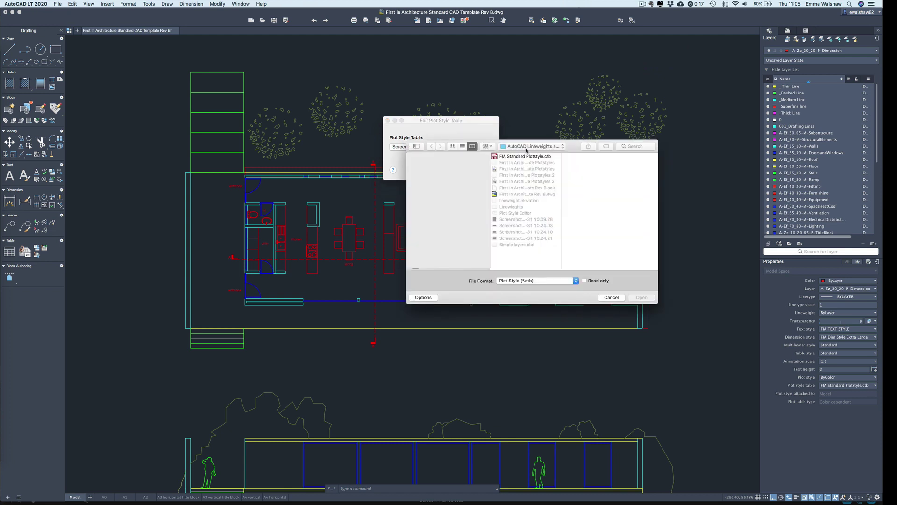
{"action": "left_click", "coordinate": [533, 157]}
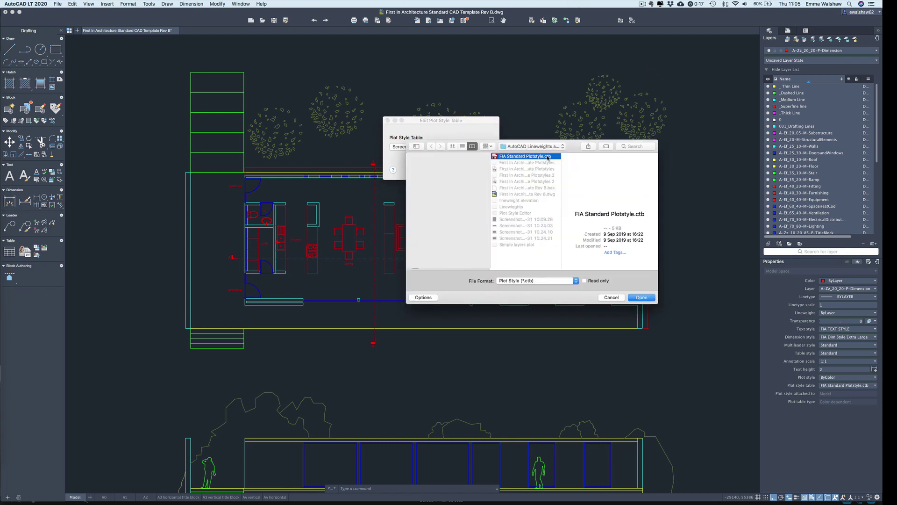
{"action": "left_click", "coordinate": [642, 297]}
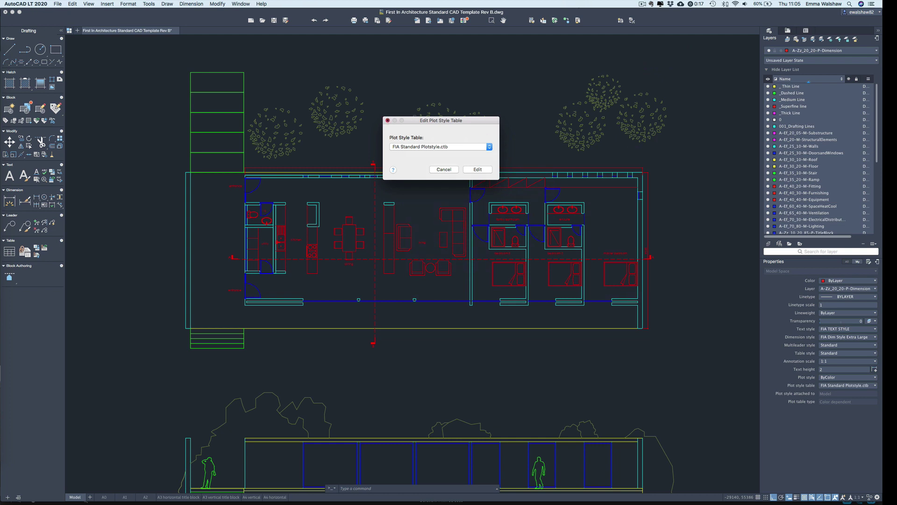
{"action": "left_click", "coordinate": [388, 120]}
{"action": "right_click", "coordinate": [375, 221]}
{"action": "left_click", "coordinate": [388, 228]}
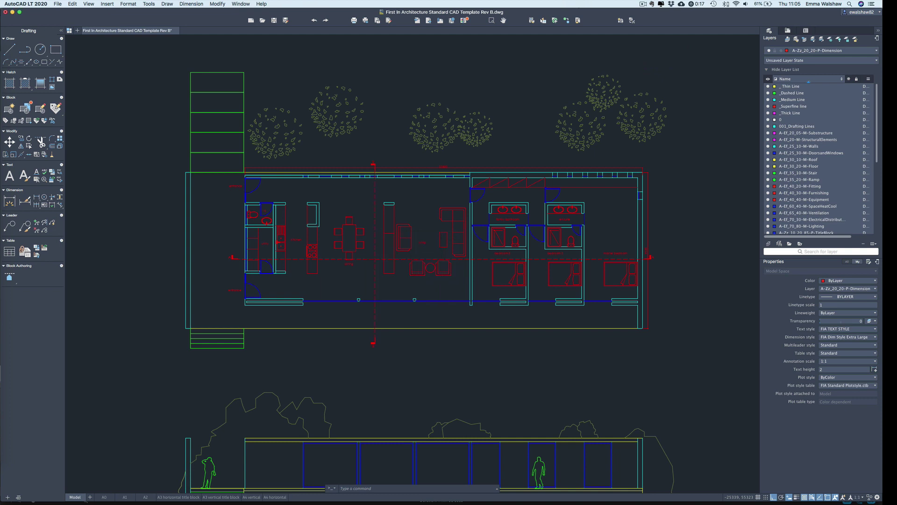
Dismiss the plotter warning and keep FIA Standard Plotstyle.ctb as the plot style.
{"action": "left_click", "coordinate": [497, 171]}
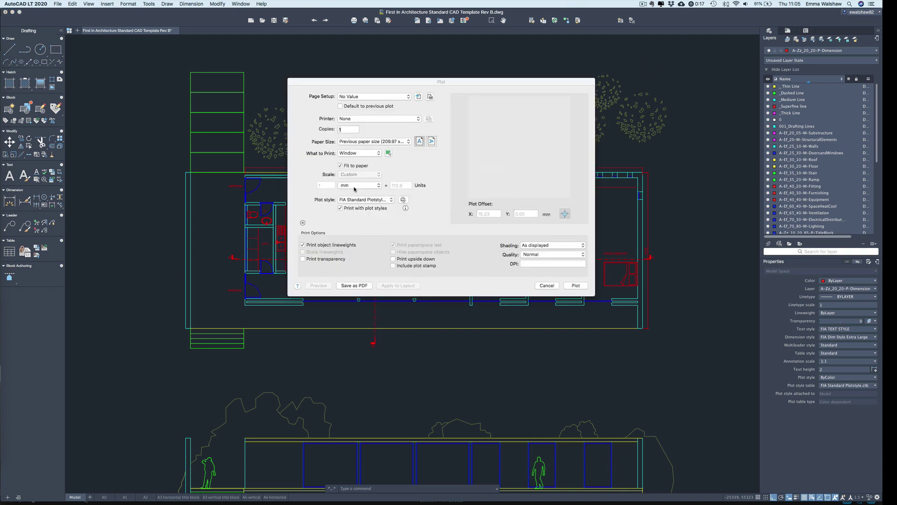
{"action": "left_click", "coordinate": [377, 201]}
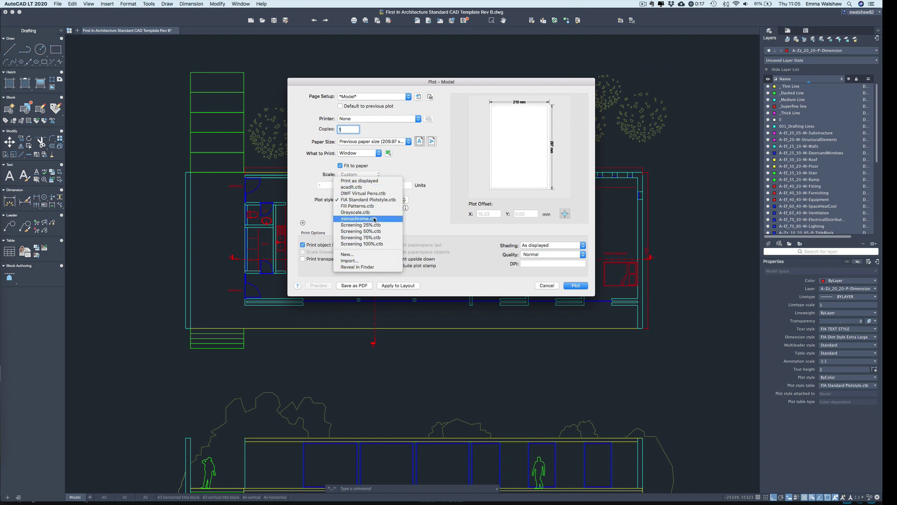
{"action": "left_click", "coordinate": [349, 281]}
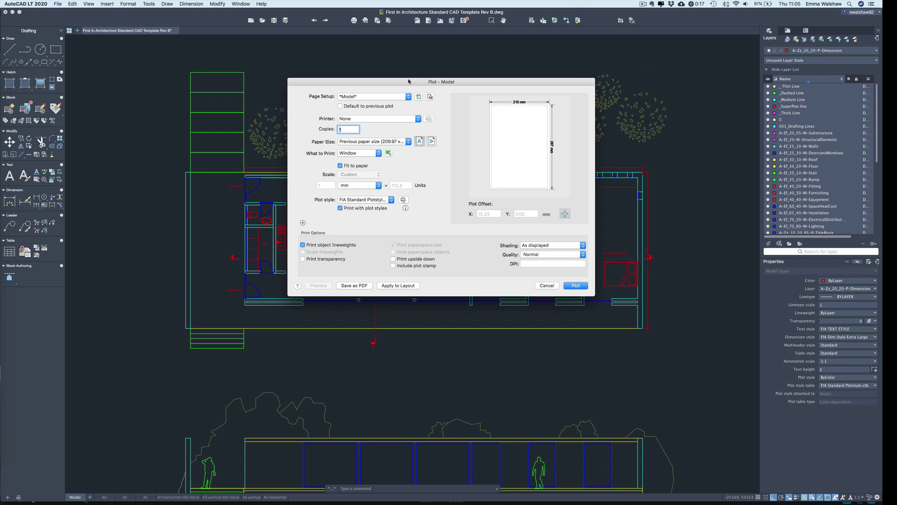
Move the Plot dialog aside, cancel it, and zoom toward the lower elevation.
{"action": "left_click_drag", "start_coordinate": [410, 81], "coordinate": [400, 176]}
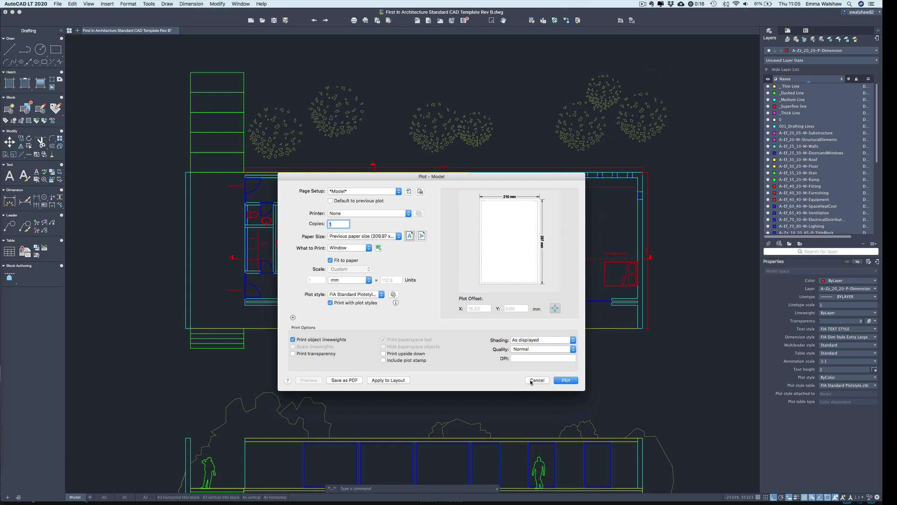
{"action": "left_click_drag", "start_coordinate": [439, 175], "coordinate": [428, 121]}
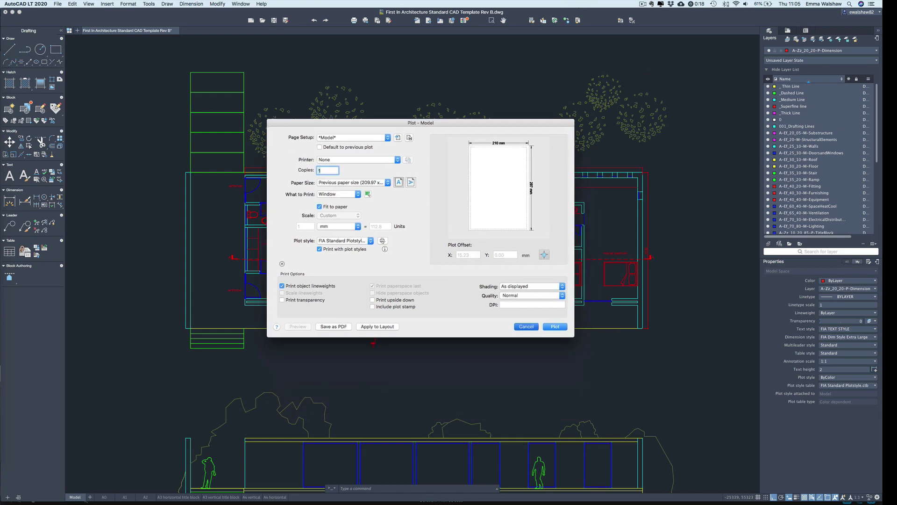
{"action": "left_click", "coordinate": [526, 326]}
{"action": "scroll", "coordinate": [344, 145], "scroll_direction": "down", "scroll_amount": 3}
Thaw the Hatching layer so the elevation's fills appear.
{"action": "scroll", "coordinate": [381, 394], "scroll_direction": "up", "scroll_amount": 5}
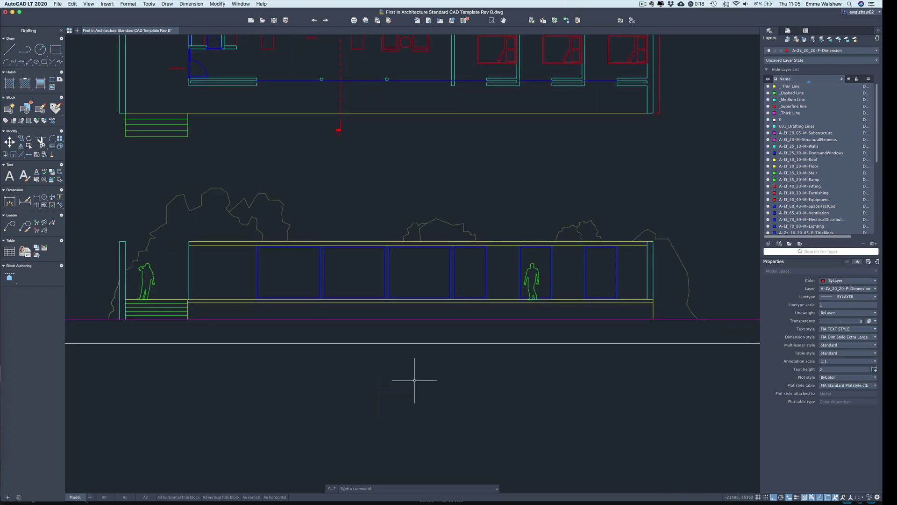
{"action": "scroll", "coordinate": [822, 158], "scroll_direction": "down", "scroll_amount": 7}
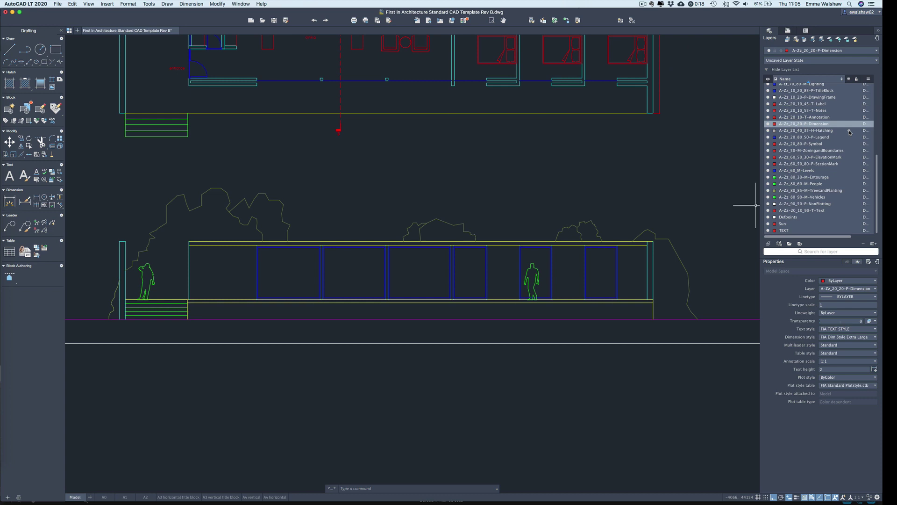
{"action": "left_click", "coordinate": [848, 131]}
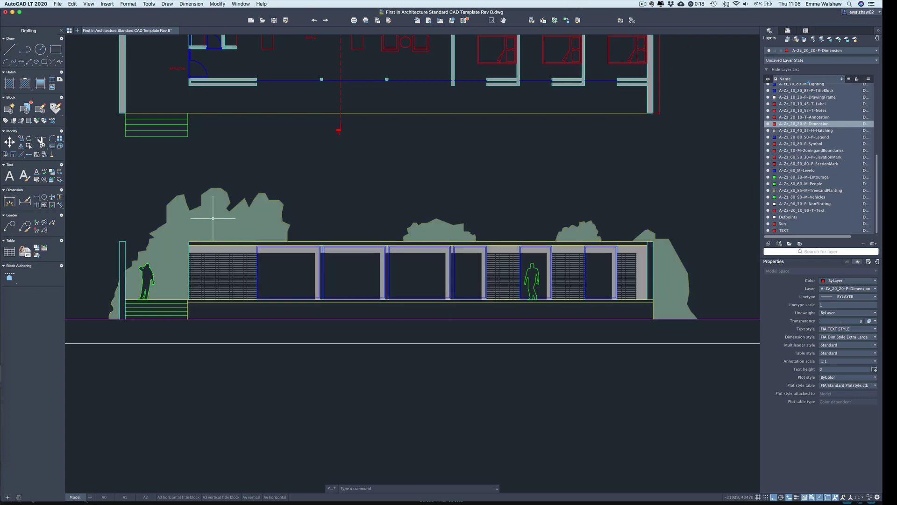
Set the plot to DWG to PDF, with a window drawn around the elevation.
{"action": "key", "text": "super+p"}
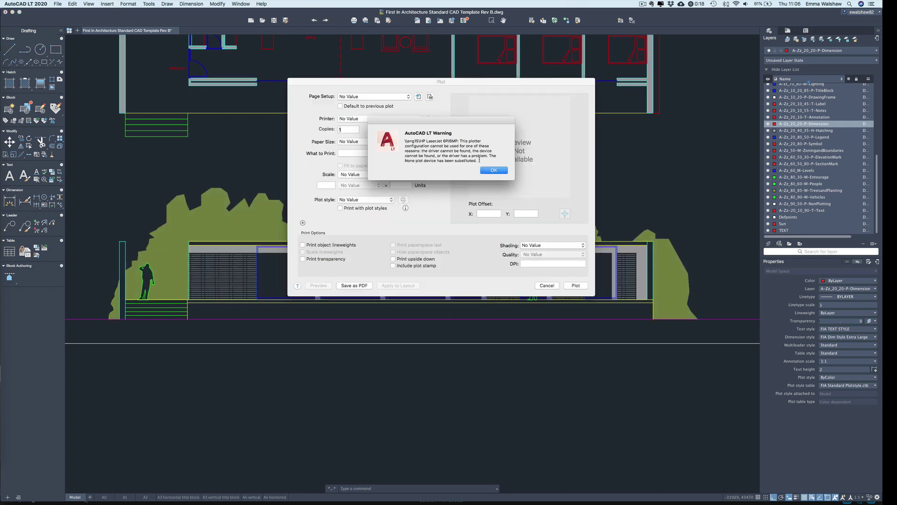
{"action": "left_click", "coordinate": [493, 170]}
{"action": "left_click", "coordinate": [374, 119]}
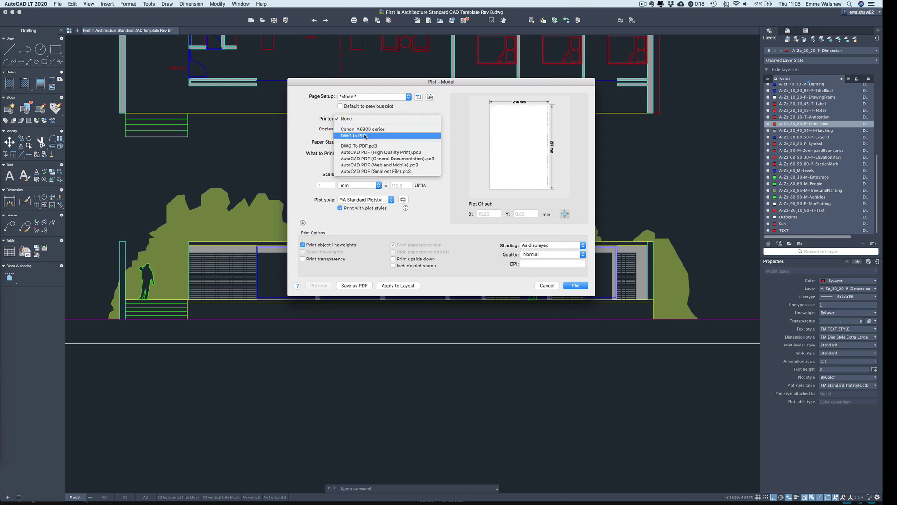
{"action": "left_click", "coordinate": [365, 136]}
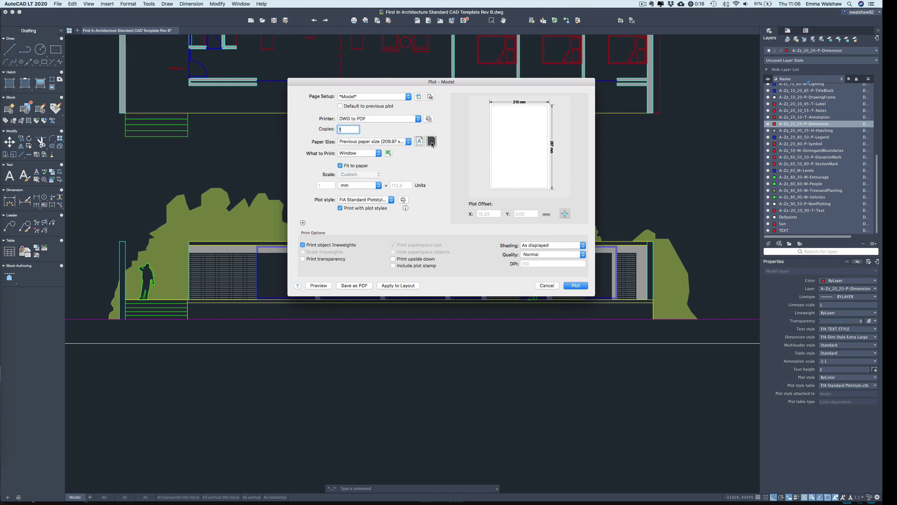
{"action": "left_click", "coordinate": [388, 153]}
{"action": "left_click", "coordinate": [95, 167]}
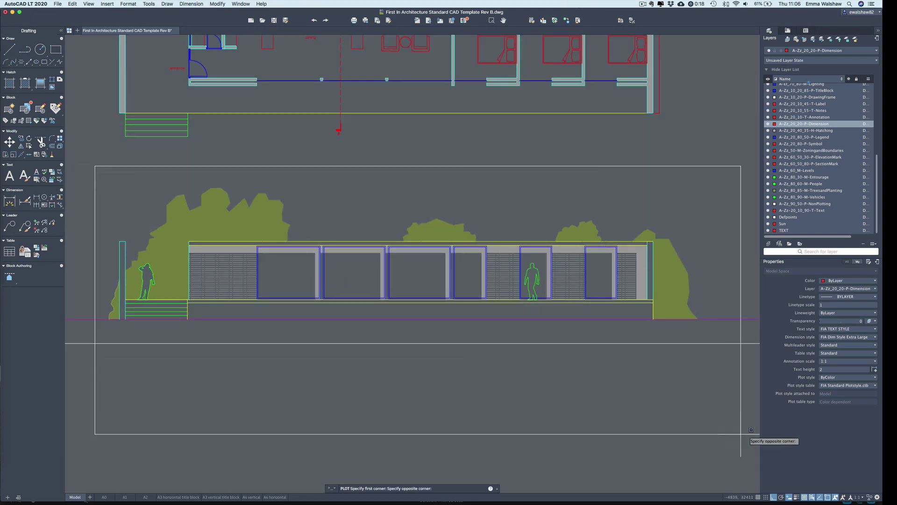
{"action": "left_click", "coordinate": [749, 370]}
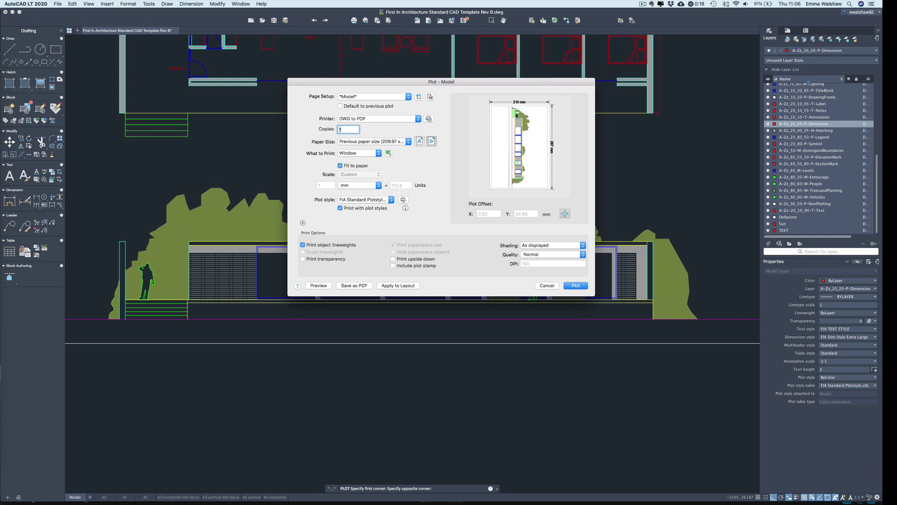
{"action": "left_click", "coordinate": [319, 286]}
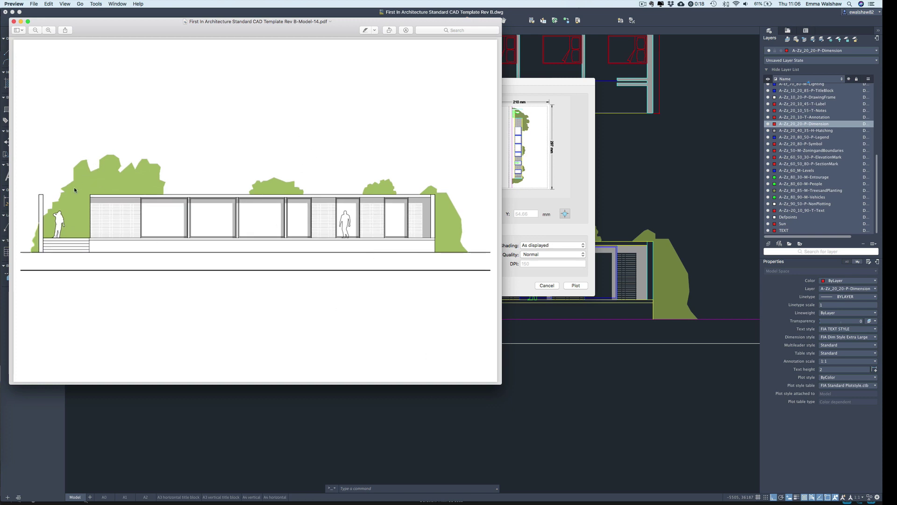
{"action": "left_click", "coordinate": [13, 21]}
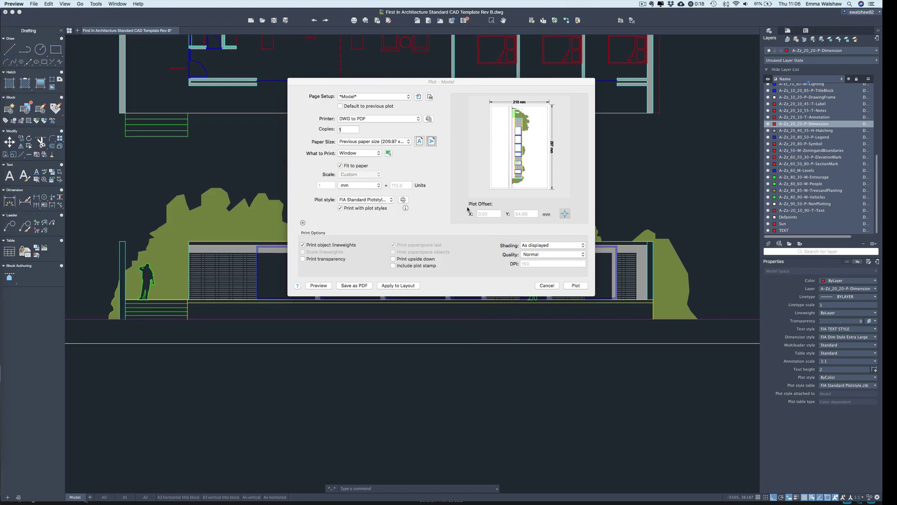
Open the FIA Standard Plotstyle.ctb editor and review the settings of Color 10 and Color 1.
{"action": "left_click", "coordinate": [403, 201]}
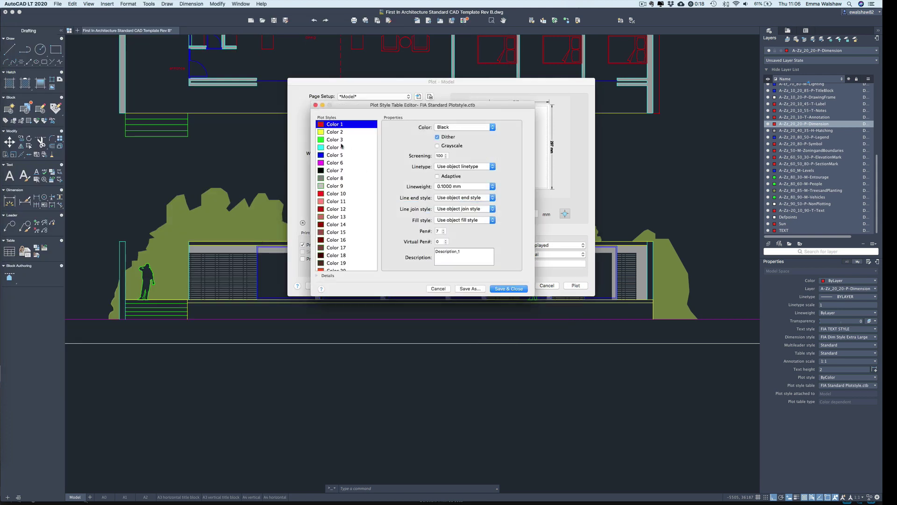
{"action": "scroll", "coordinate": [341, 145], "scroll_direction": "down", "scroll_amount": 10}
{"action": "scroll", "coordinate": [353, 182], "scroll_direction": "up", "scroll_amount": 10}
{"action": "left_click", "coordinate": [351, 193]}
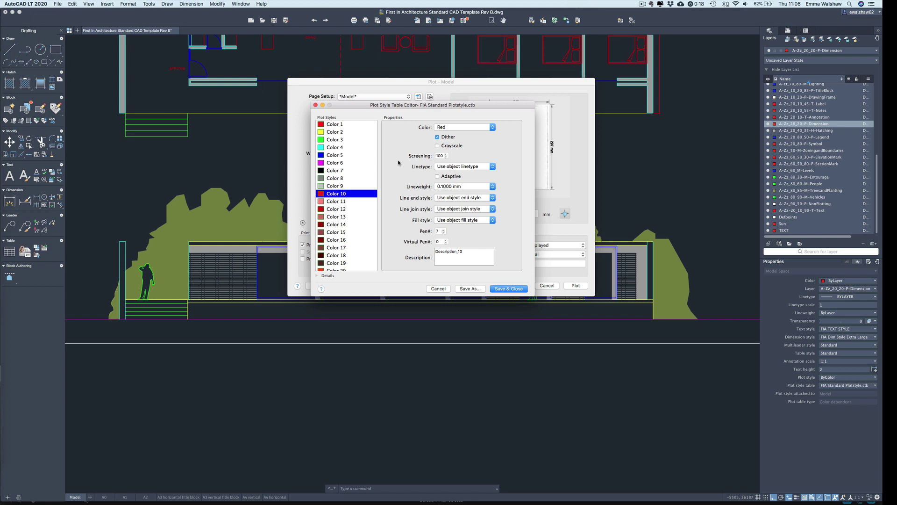
{"action": "left_click", "coordinate": [334, 125]}
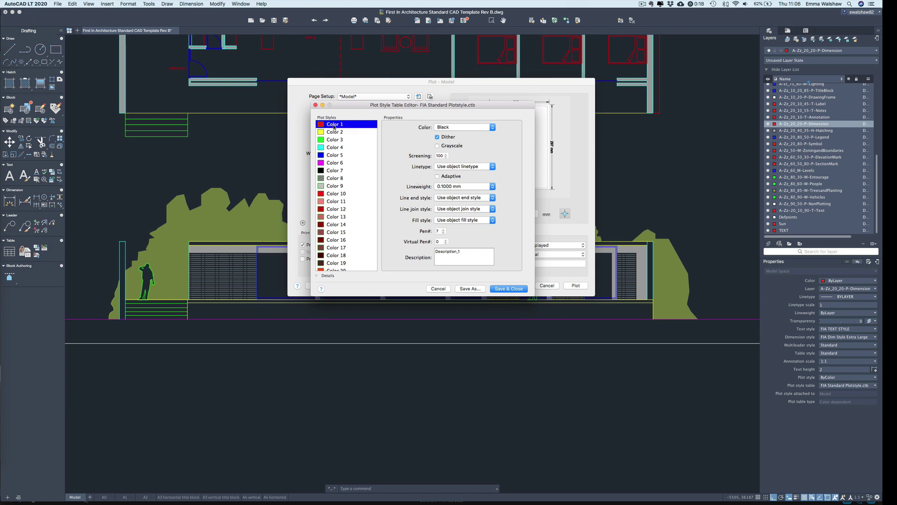
{"action": "left_click", "coordinate": [346, 194]}
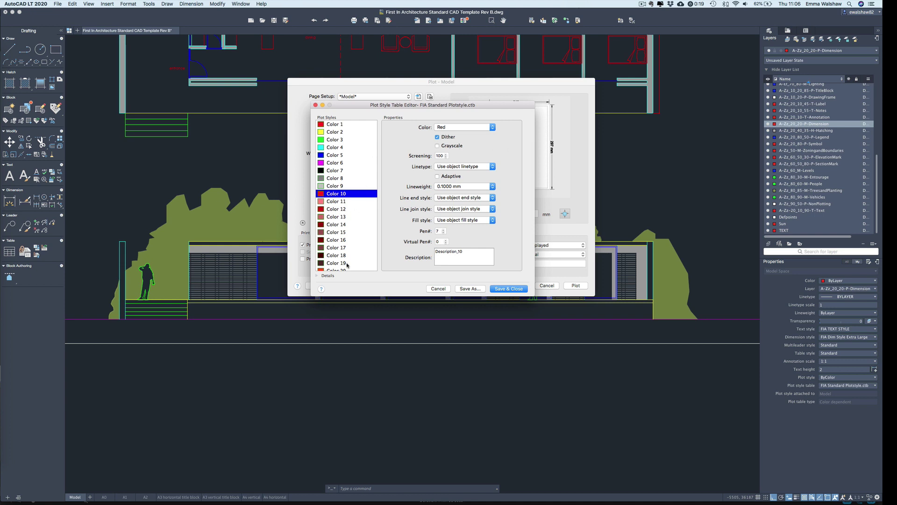
{"action": "scroll", "coordinate": [341, 170], "scroll_direction": "down", "scroll_amount": 20}
{"action": "scroll", "coordinate": [342, 169], "scroll_direction": "down", "scroll_amount": 20}
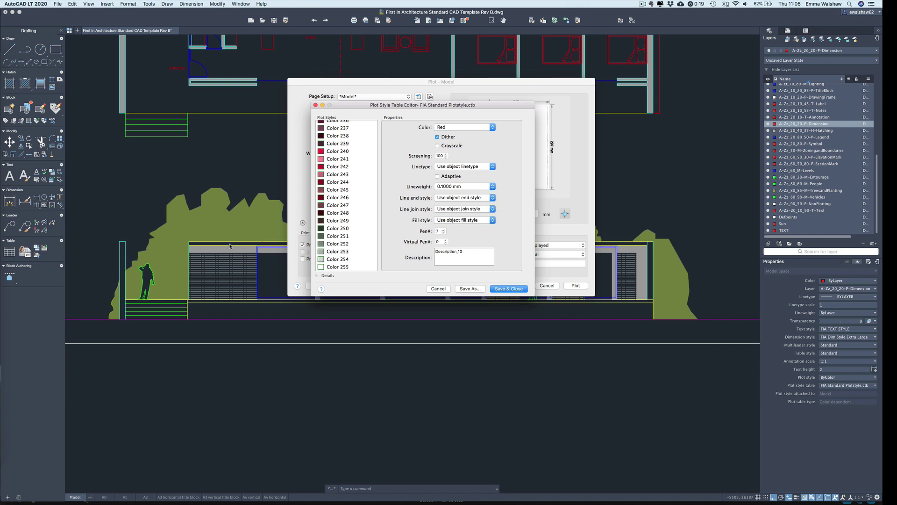
Check the lineweights of plot styles Color 252, 253 and 254.
{"action": "left_click", "coordinate": [343, 245]}
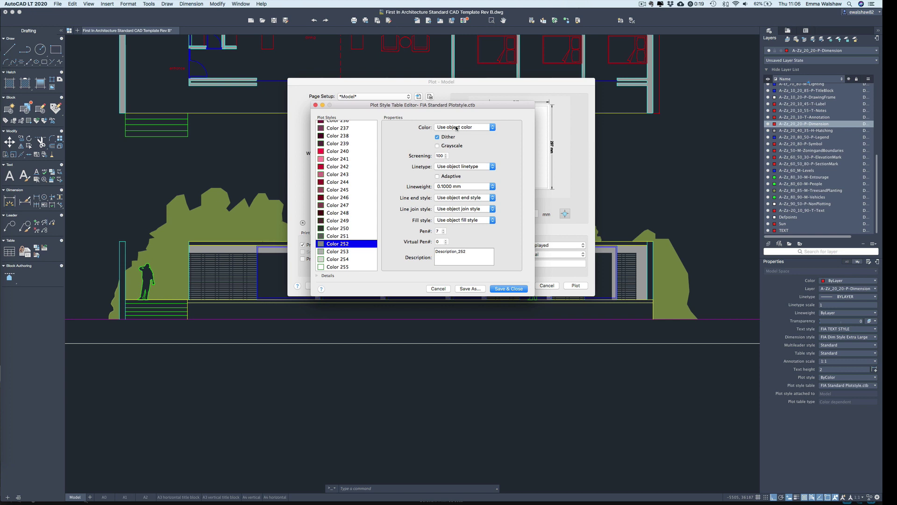
{"action": "left_click", "coordinate": [359, 252]}
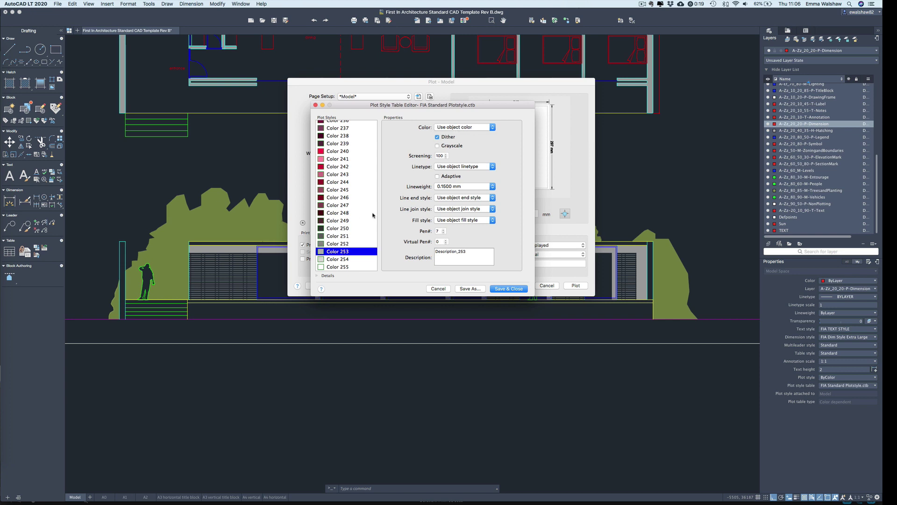
{"action": "left_click", "coordinate": [336, 259]}
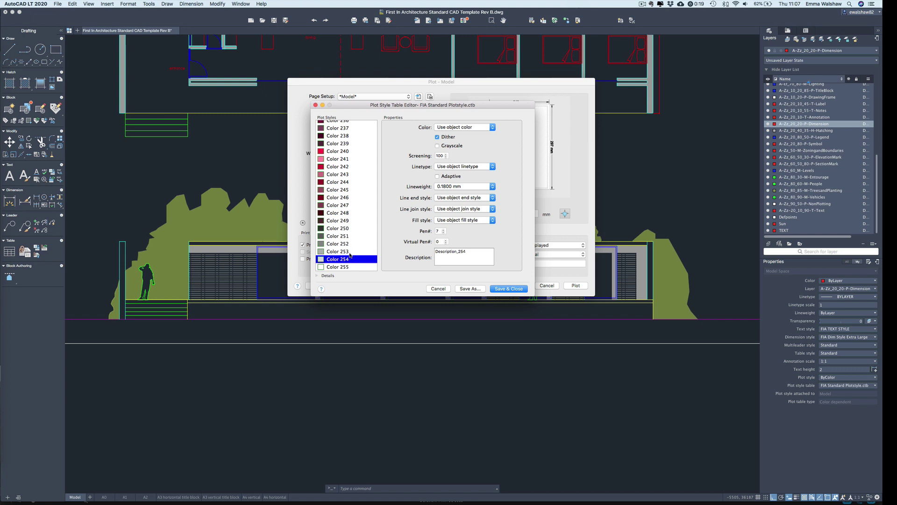
{"action": "scroll", "coordinate": [349, 255], "scroll_direction": "down", "scroll_amount": 1}
{"action": "scroll", "coordinate": [342, 247], "scroll_direction": "up", "scroll_amount": 15}
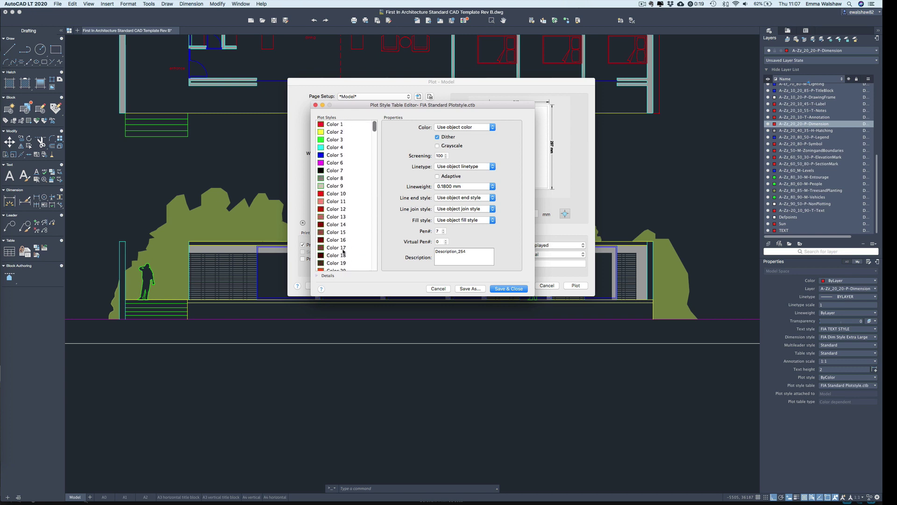
{"action": "scroll", "coordinate": [352, 181], "scroll_direction": "down", "scroll_amount": 3}
{"action": "scroll", "coordinate": [353, 181], "scroll_direction": "down", "scroll_amount": 6}
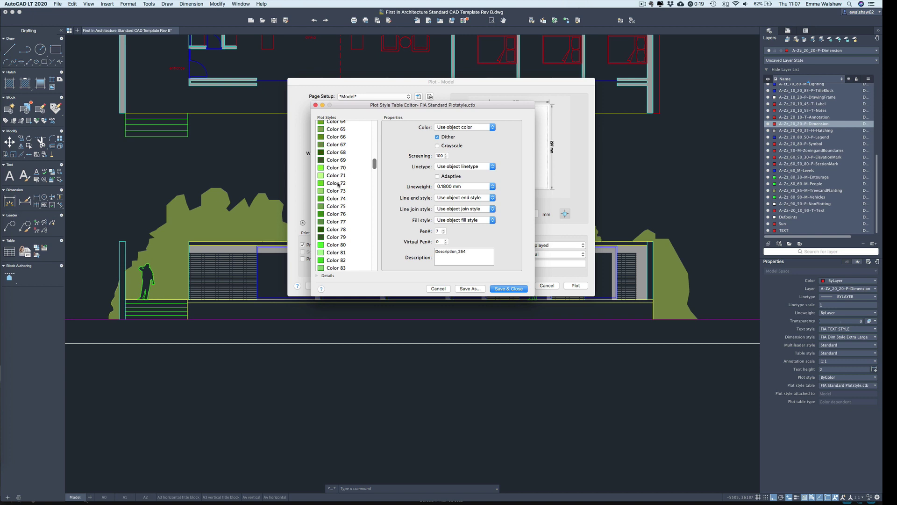
Select Color 72, used by the trees, change its plot colour, and Save & Close.
{"action": "left_click", "coordinate": [338, 184]}
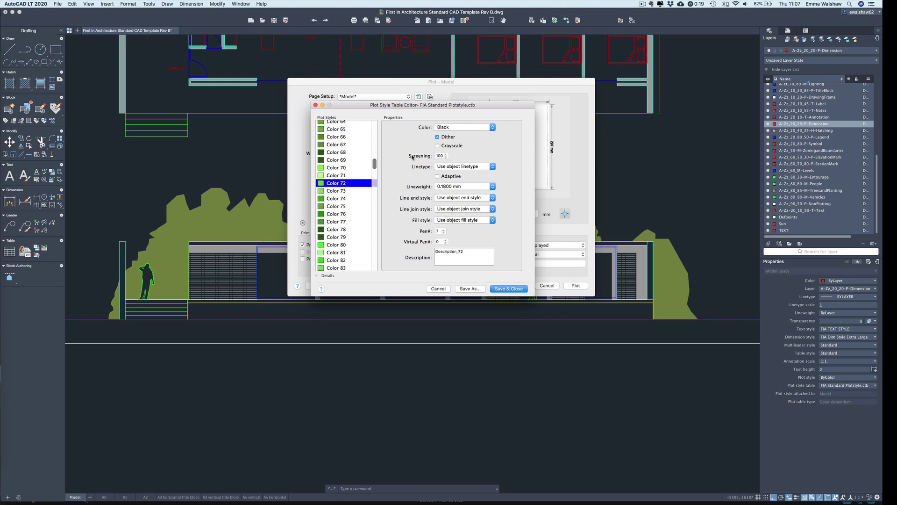
{"action": "left_click", "coordinate": [457, 127]}
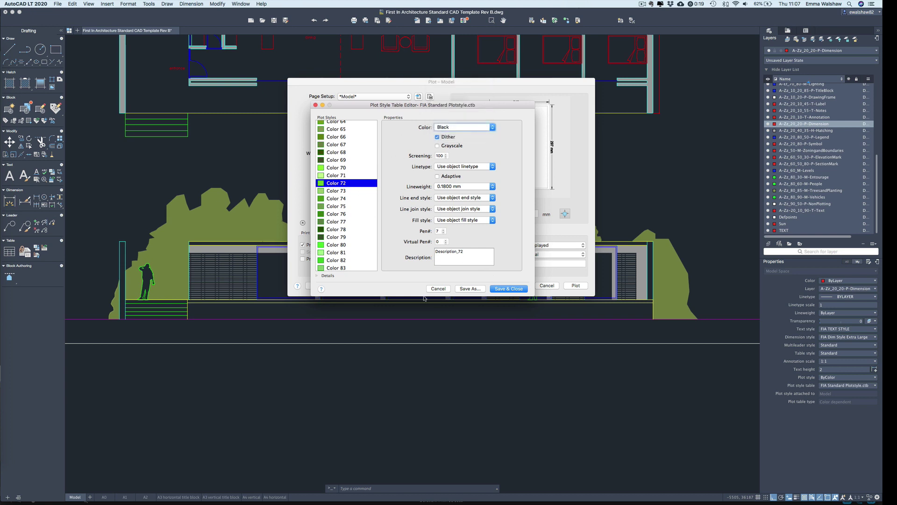
{"action": "left_click", "coordinate": [438, 289]}
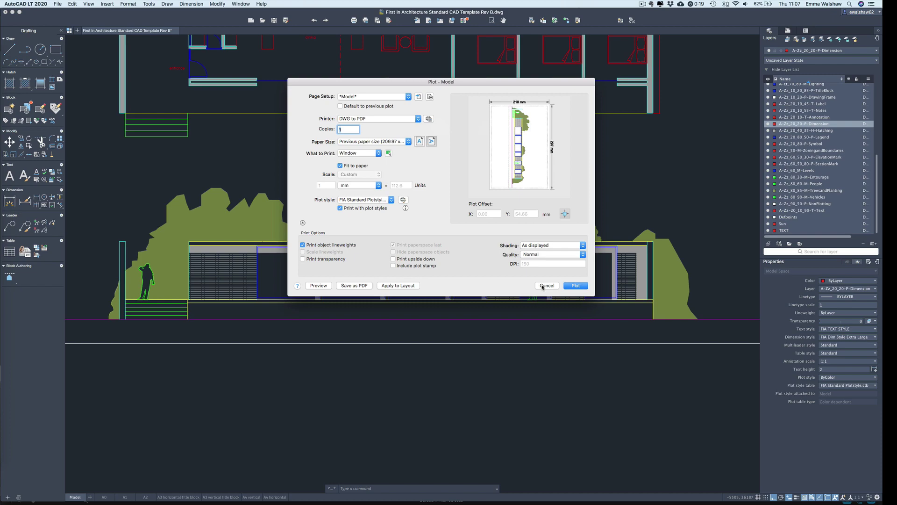